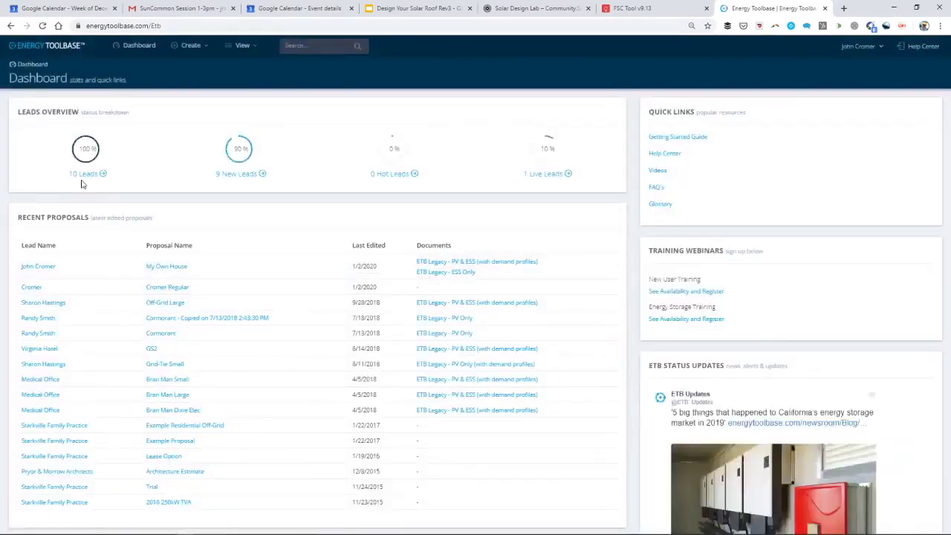
Step: Open the lead of the recent My Own House proposal and view its "ETB Legacy - PV & ESS (with demand profiles)" document
{"action": "left_click", "coordinate": [38, 266]}
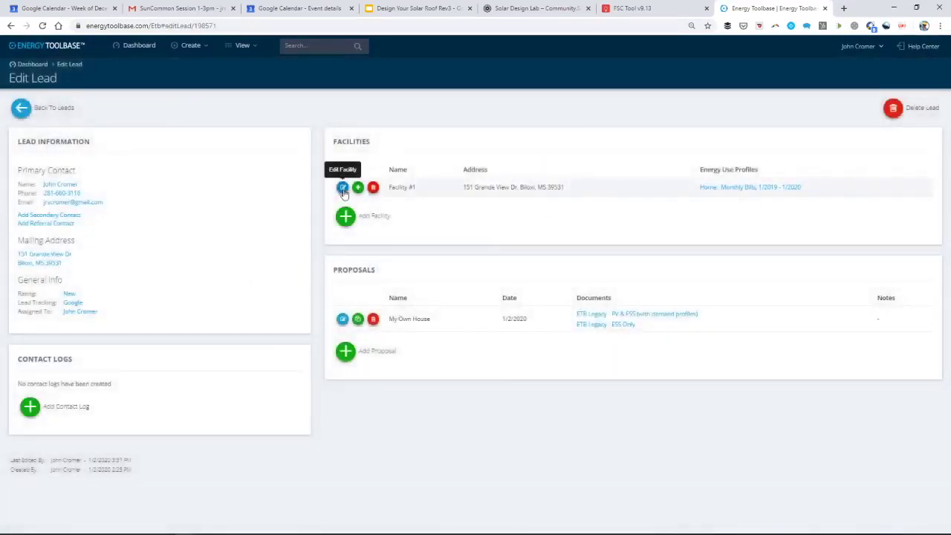
{"action": "key", "text": "ctrl+plus"}
{"action": "key", "text": "ctrl+plus"}
{"action": "key", "text": "ctrl+plus"}
{"action": "key", "text": "ctrl+plus"}
{"action": "key", "text": "ctrl+plus"}
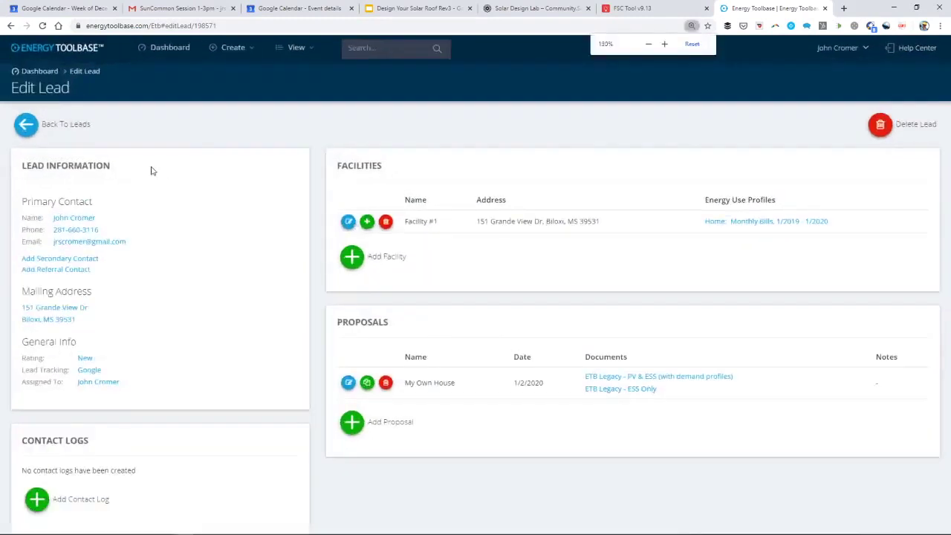
{"action": "scroll", "coordinate": [253, 240], "scroll_direction": "down", "scroll_amount": 10}
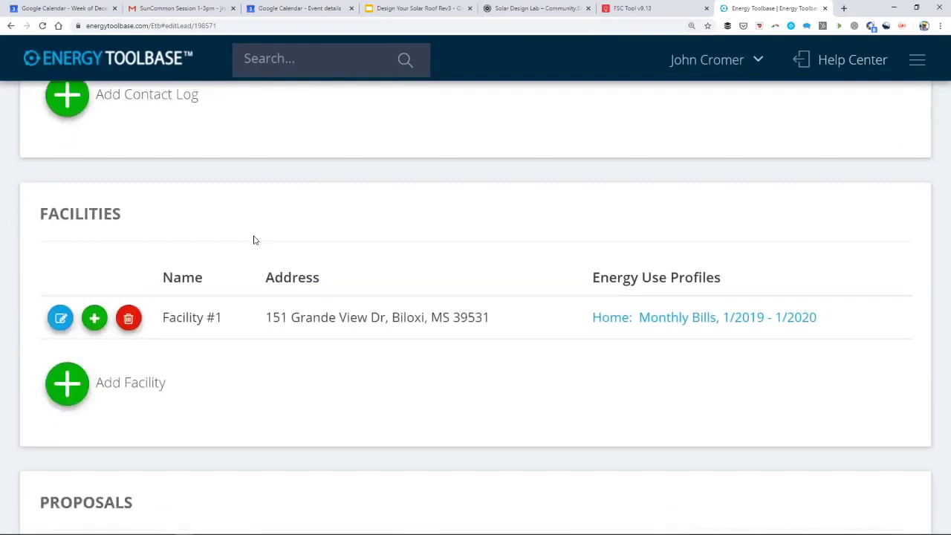
{"action": "scroll", "coordinate": [378, 273], "scroll_direction": "down", "scroll_amount": 4}
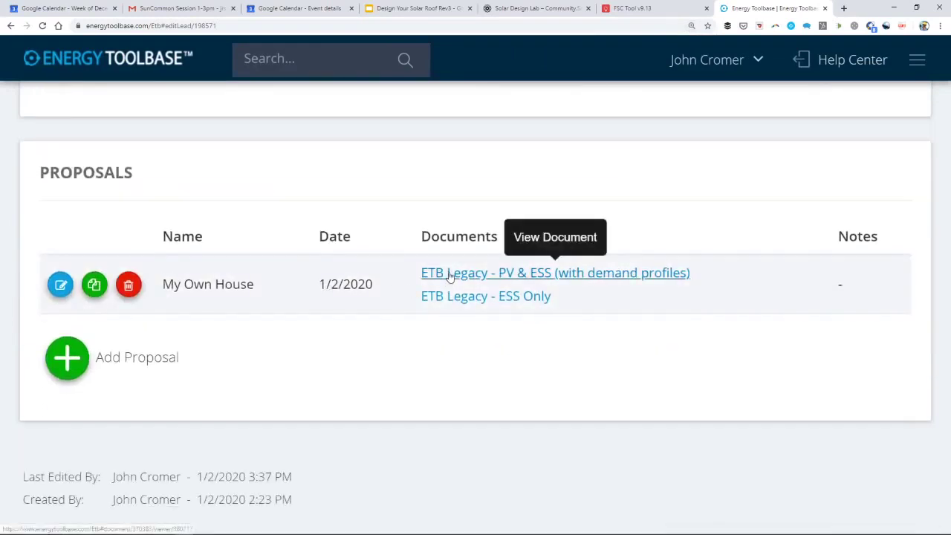
{"action": "left_click", "coordinate": [449, 274]}
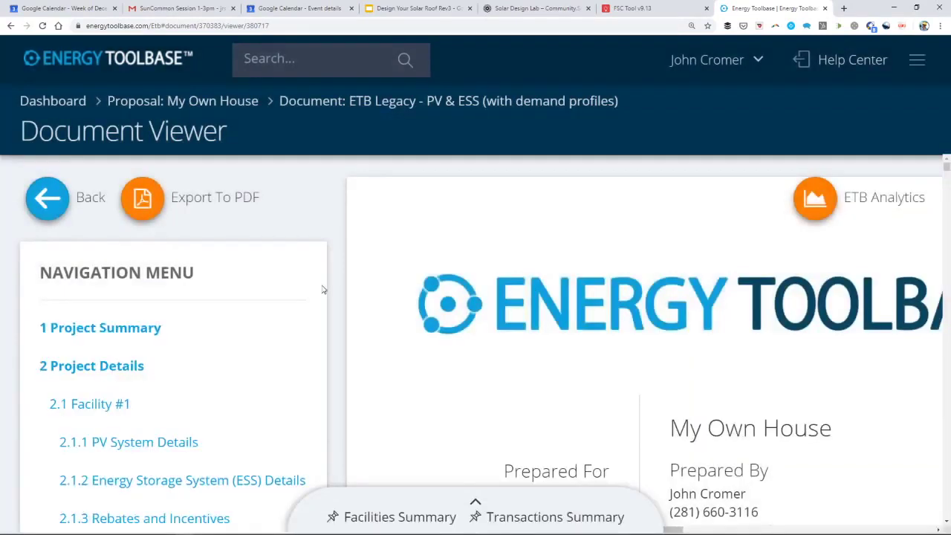
Step: Look through the document's section list, cover page and table of contents down to the Project Summary
{"action": "scroll", "coordinate": [324, 290], "scroll_direction": "down", "scroll_amount": 2}
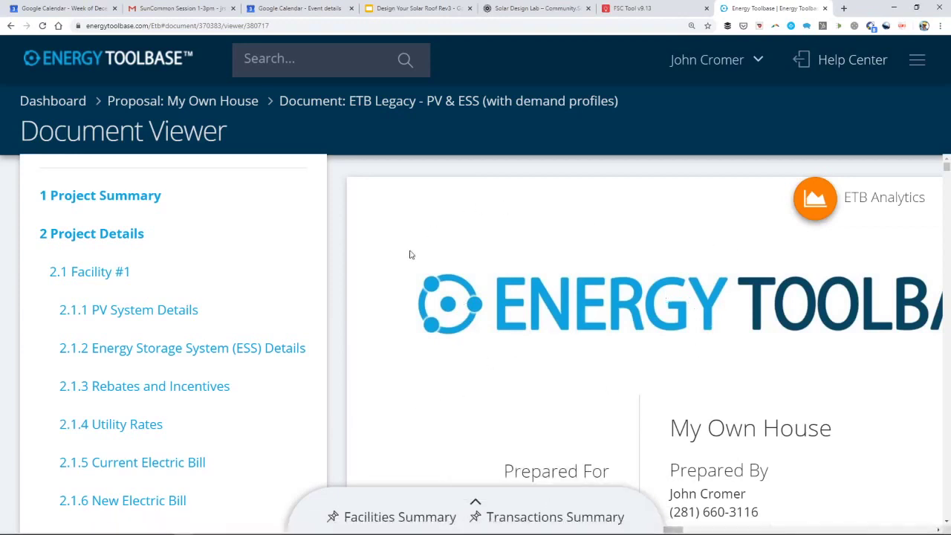
{"action": "scroll", "coordinate": [251, 303], "scroll_direction": "down", "scroll_amount": 2}
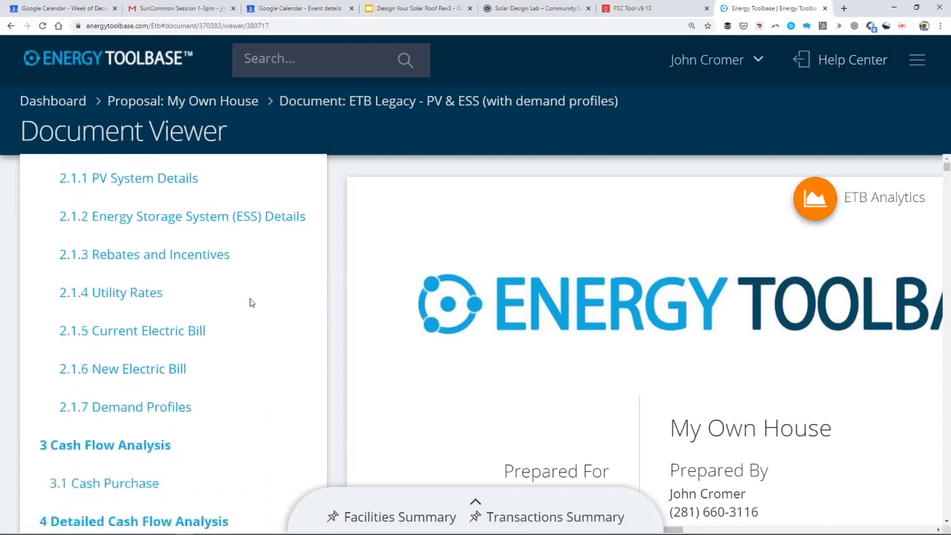
{"action": "scroll", "coordinate": [605, 300], "scroll_direction": "down", "scroll_amount": 15}
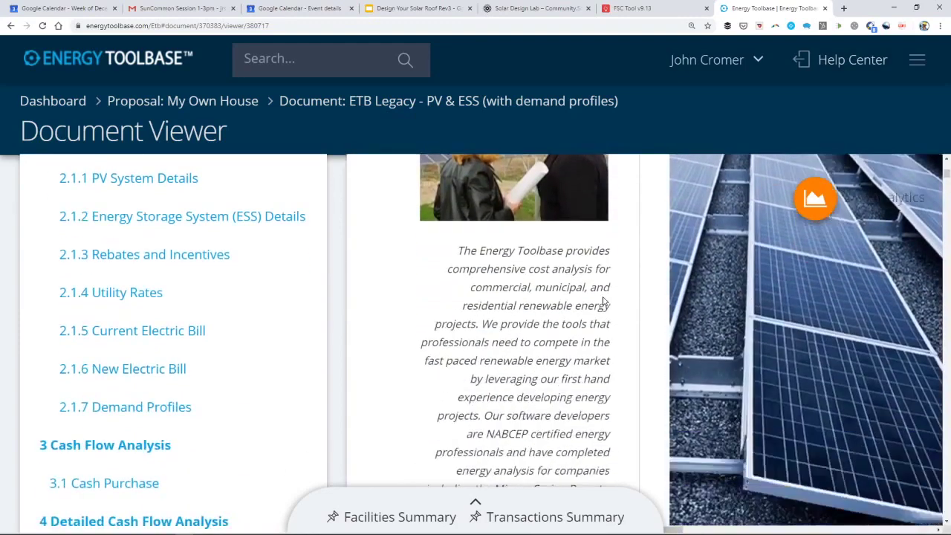
{"action": "scroll", "coordinate": [604, 300], "scroll_direction": "down", "scroll_amount": 6}
{"action": "key", "text": "ctrl+minus"}
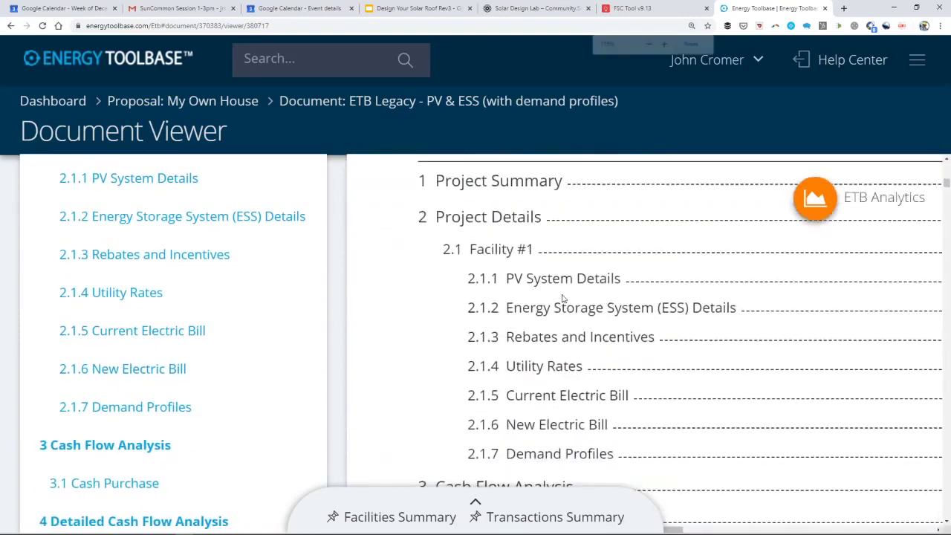
{"action": "key", "text": "ctrl+minus"}
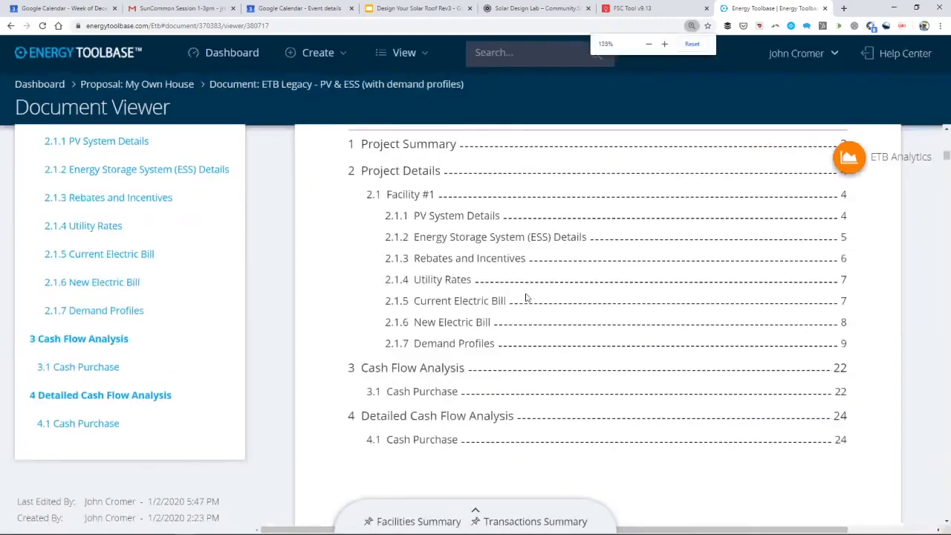
{"action": "key", "text": "ctrl+minus"}
{"action": "scroll", "coordinate": [526, 297], "scroll_direction": "down", "scroll_amount": 5}
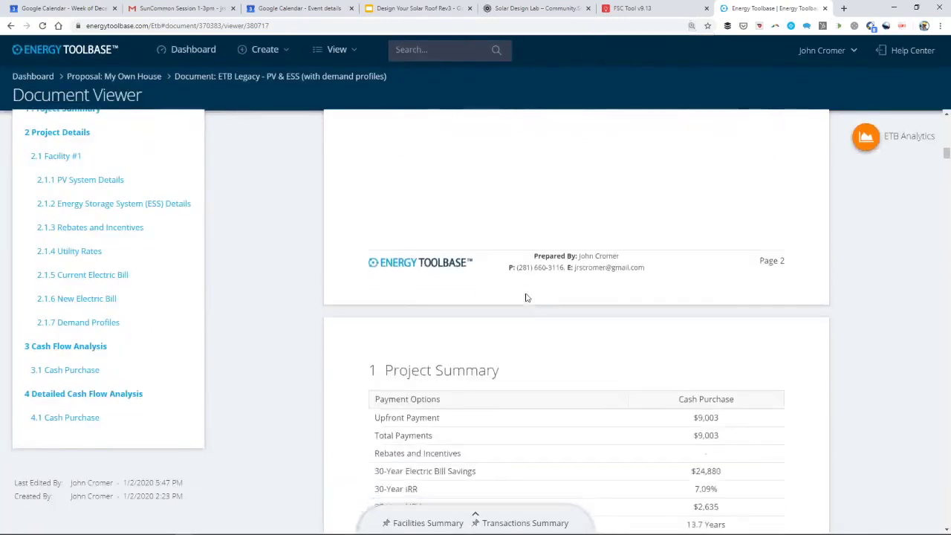
{"action": "scroll", "coordinate": [526, 298], "scroll_direction": "down", "scroll_amount": 4}
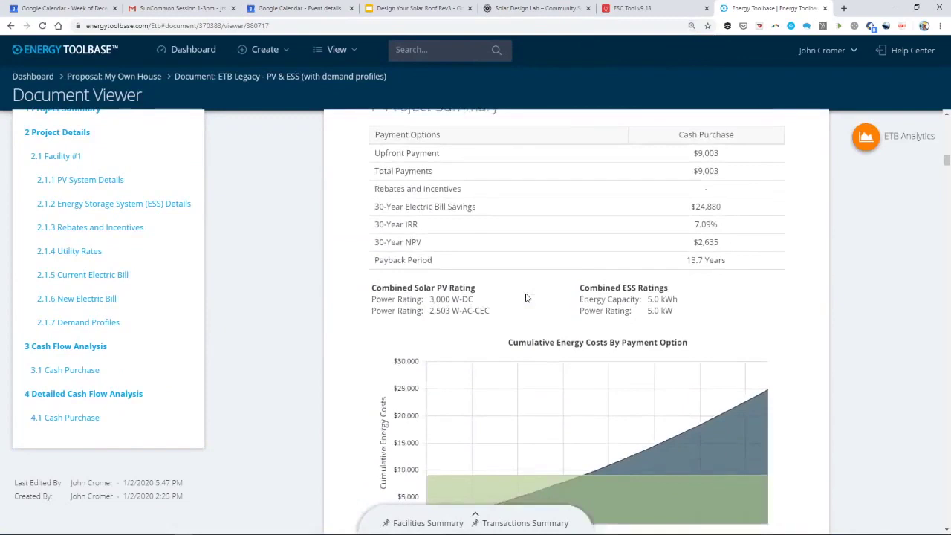
Step: Review the Project Summary's payment options table, highlighting the whole table and then the upfront and total payment amounts
{"action": "scroll", "coordinate": [526, 297], "scroll_direction": "up", "scroll_amount": 1}
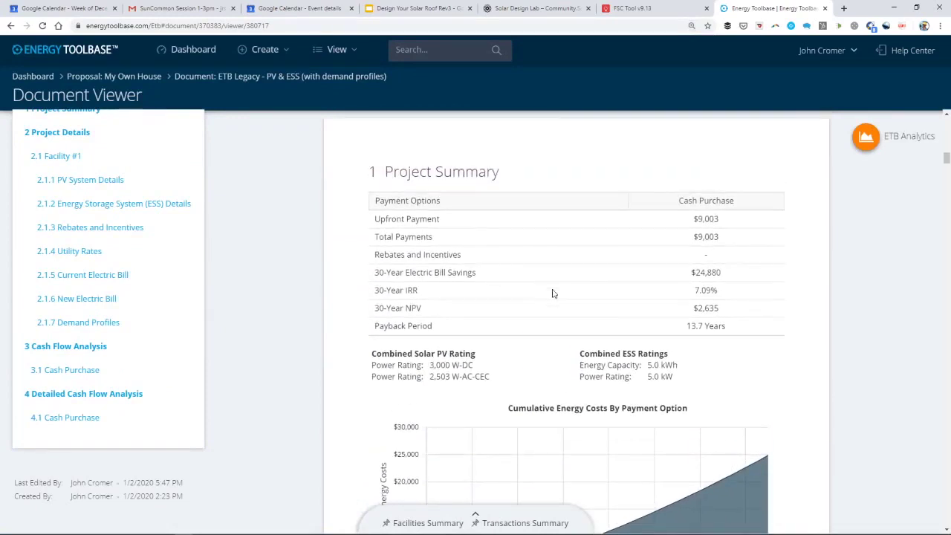
{"action": "scroll", "coordinate": [552, 293], "scroll_direction": "down", "scroll_amount": 1}
{"action": "key", "text": "ctrl+plus"}
{"action": "key", "text": "ctrl+plus"}
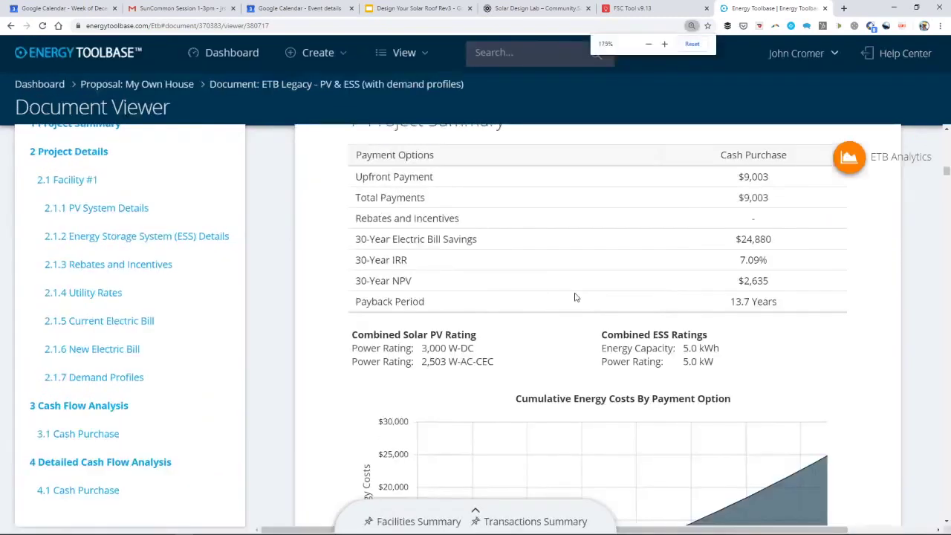
{"action": "scroll", "coordinate": [608, 311], "scroll_direction": "up", "scroll_amount": 1}
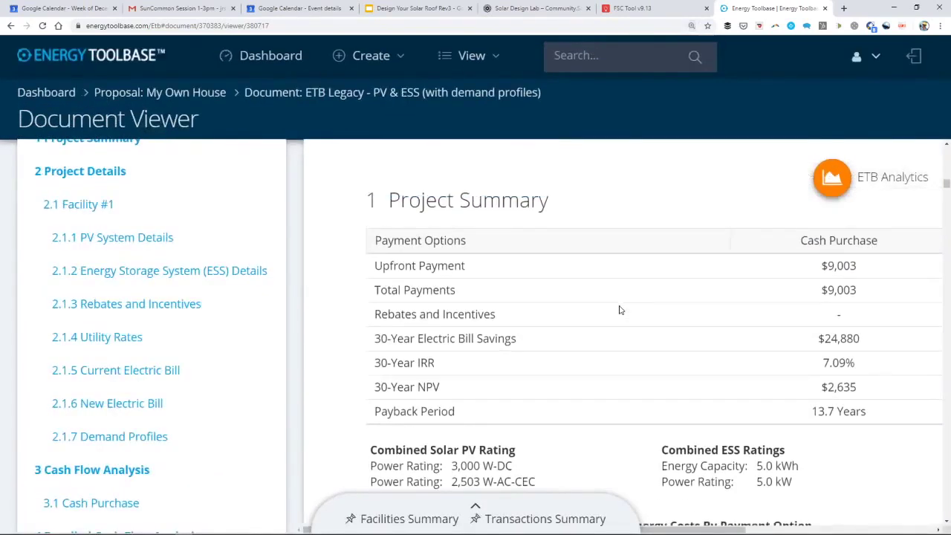
{"action": "left_click_drag", "start_coordinate": [866, 411], "coordinate": [384, 257]}
{"action": "left_click", "coordinate": [587, 303]}
{"action": "left_click_drag", "start_coordinate": [820, 270], "coordinate": [874, 286]}
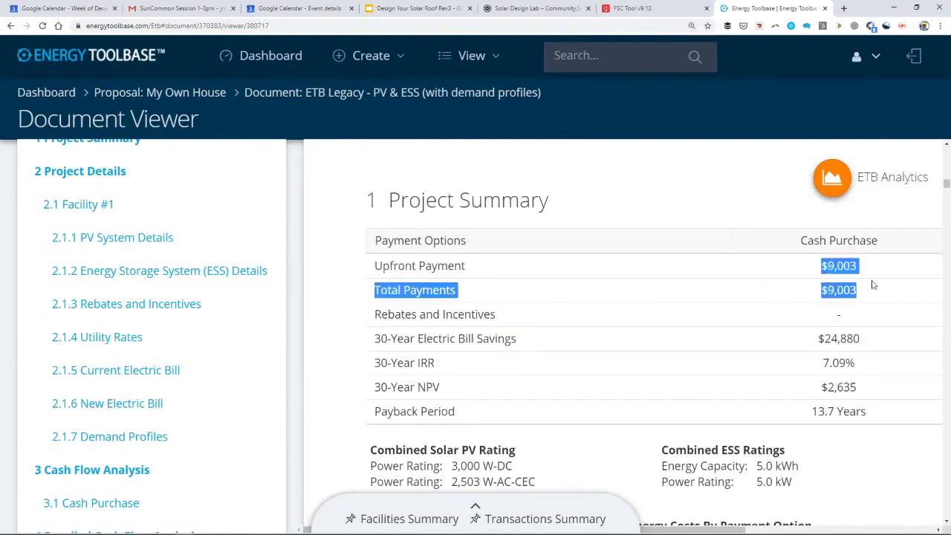
{"action": "left_click", "coordinate": [869, 395]}
Step: Highlight the Combined Solar PV Rating and then the Combined ESS Ratings below the payment options table
{"action": "scroll", "coordinate": [807, 364], "scroll_direction": "down", "scroll_amount": 1}
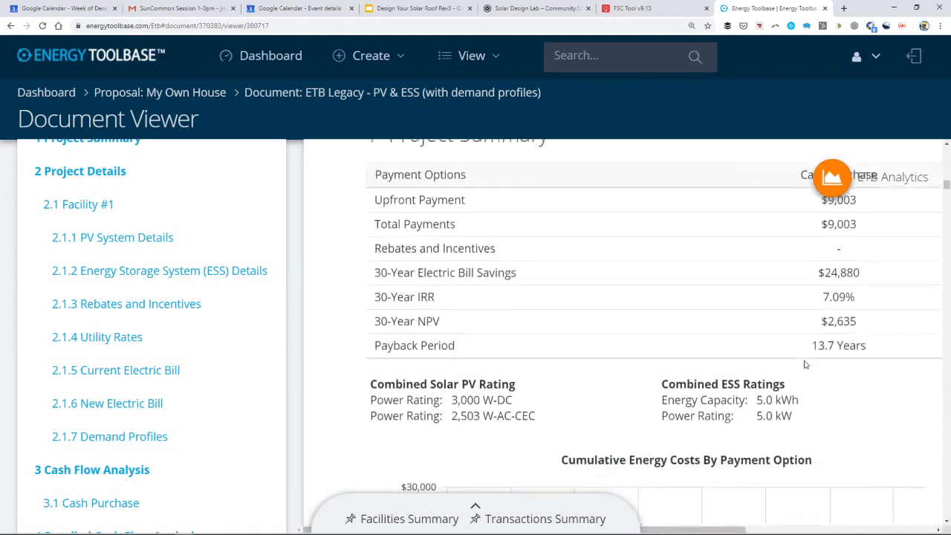
{"action": "scroll", "coordinate": [567, 355], "scroll_direction": "down", "scroll_amount": 1}
{"action": "left_click_drag", "start_coordinate": [385, 318], "coordinate": [550, 353]}
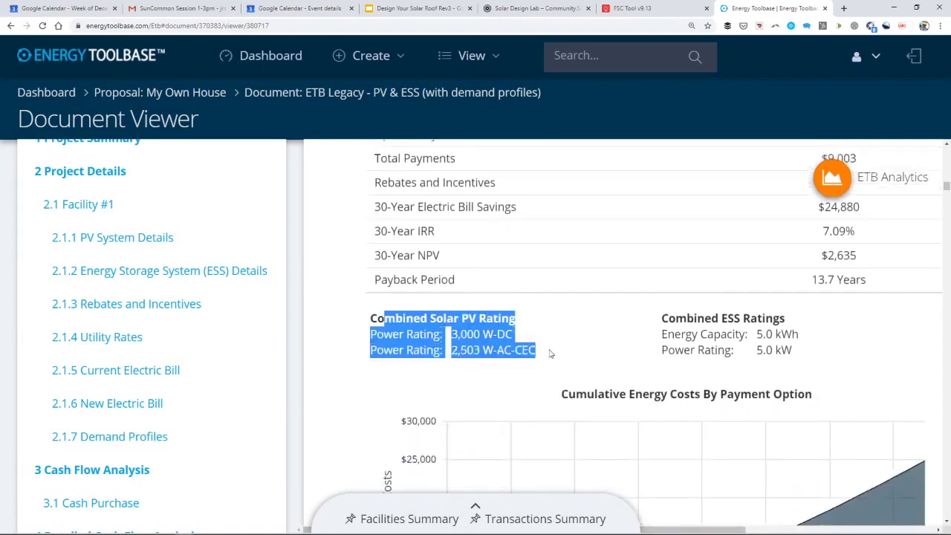
{"action": "left_click_drag", "start_coordinate": [667, 318], "coordinate": [804, 361]}
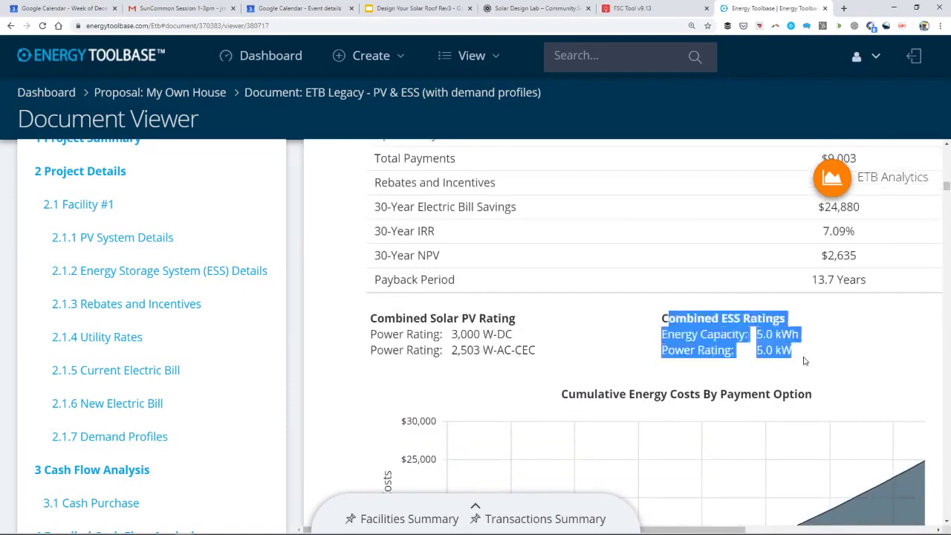
{"action": "left_click", "coordinate": [653, 332]}
Step: Leave the document, return to the lead and open the My Own House proposal for editing
{"action": "scroll", "coordinate": [641, 329], "scroll_direction": "up", "scroll_amount": 7}
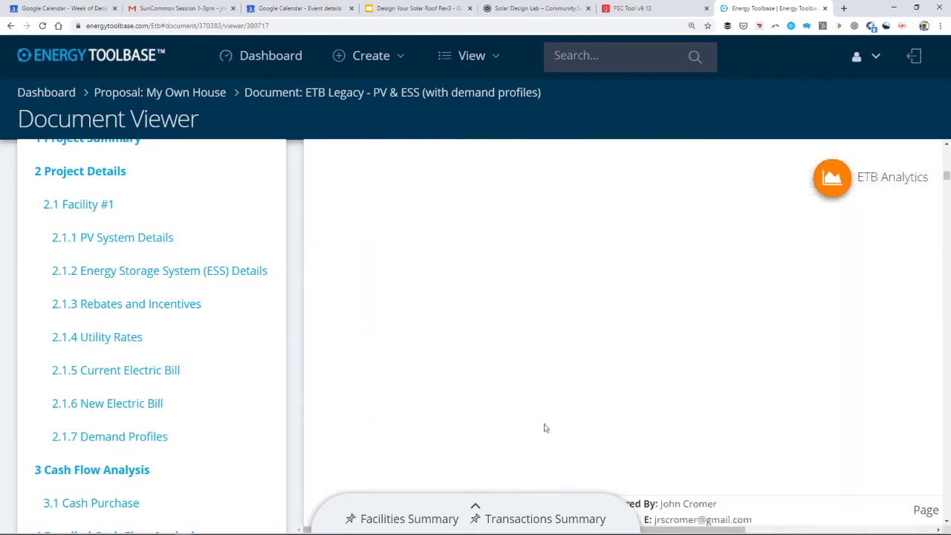
{"action": "scroll", "coordinate": [610, 316], "scroll_direction": "up", "scroll_amount": 10}
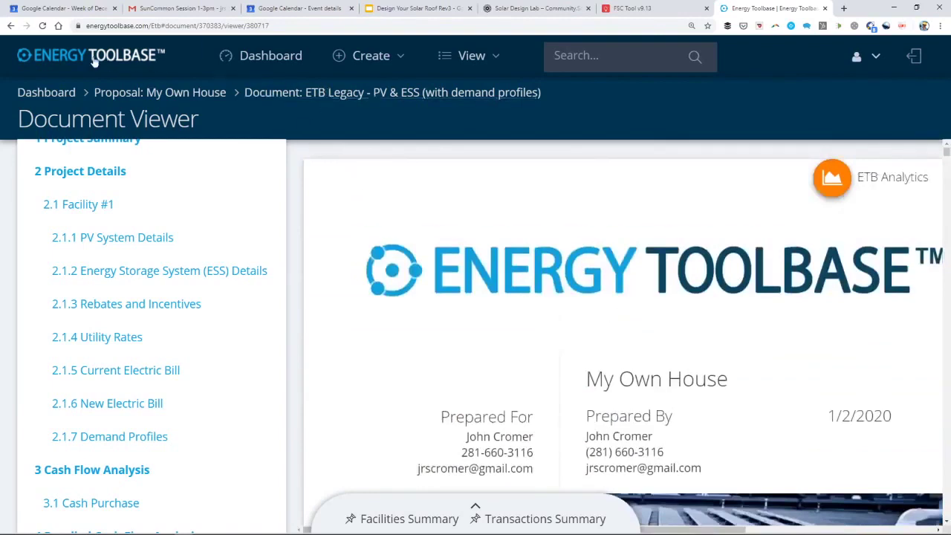
{"action": "left_click", "coordinate": [10, 26]}
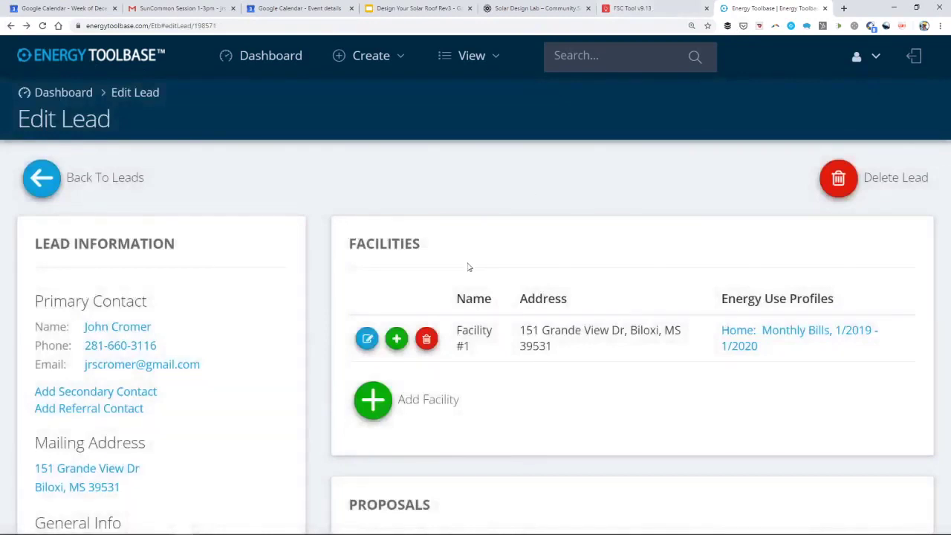
{"action": "scroll", "coordinate": [605, 305], "scroll_direction": "down", "scroll_amount": 3}
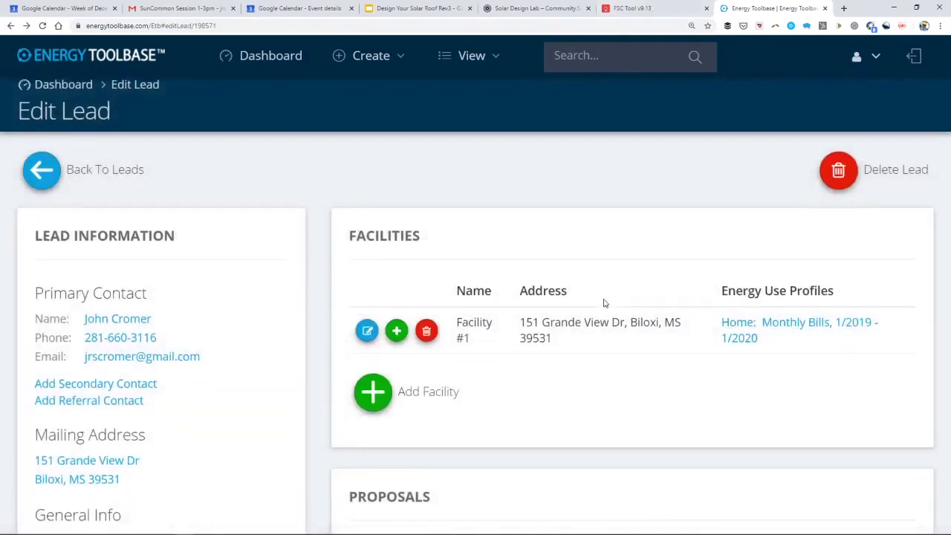
{"action": "scroll", "coordinate": [639, 312], "scroll_direction": "down", "scroll_amount": 1}
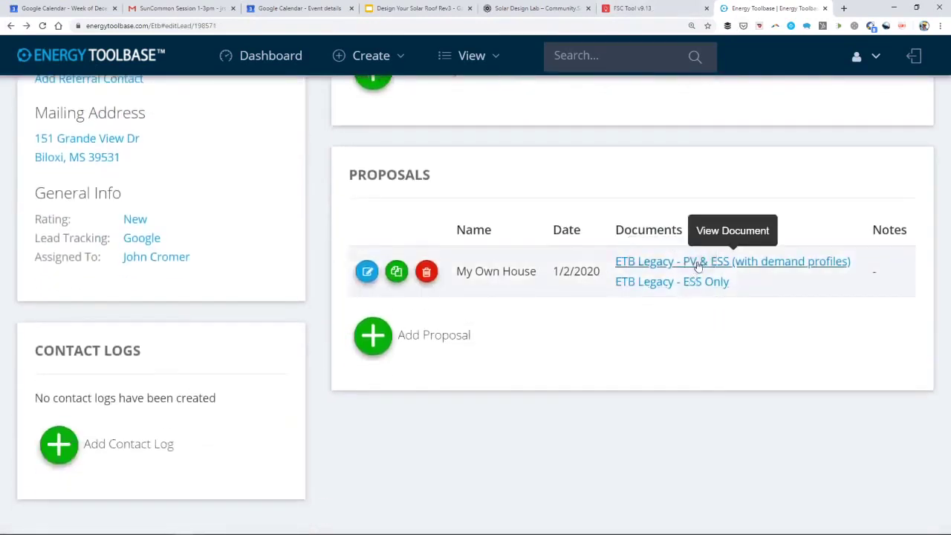
{"action": "left_click", "coordinate": [367, 272]}
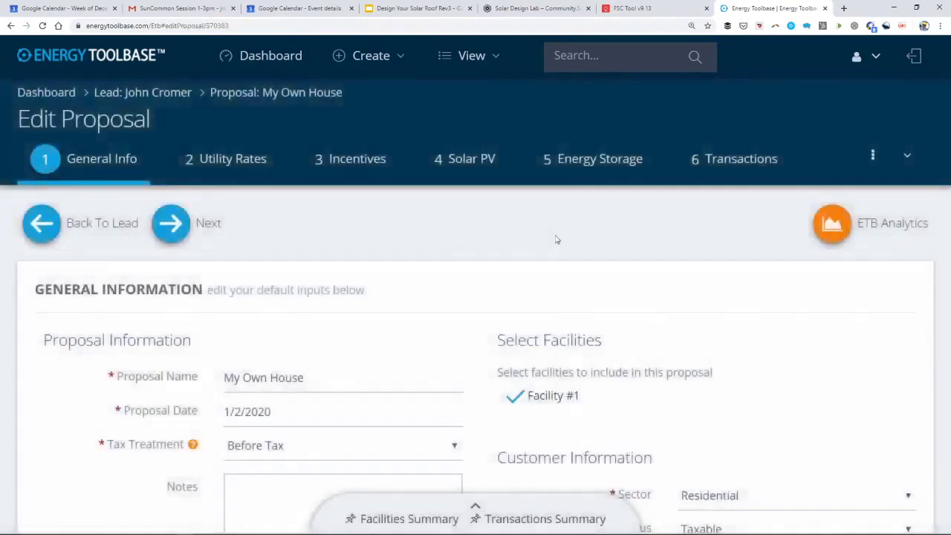
Step: Open ETB Analytics for the proposal and examine Facility #1's monthly electricity costs table
{"action": "scroll", "coordinate": [553, 243], "scroll_direction": "down", "scroll_amount": 1}
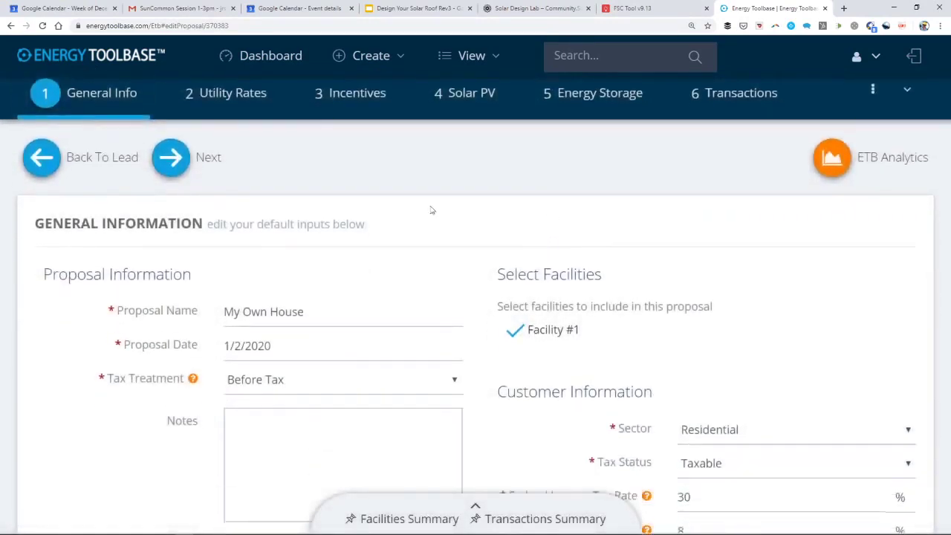
{"action": "scroll", "coordinate": [321, 180], "scroll_direction": "up", "scroll_amount": 1}
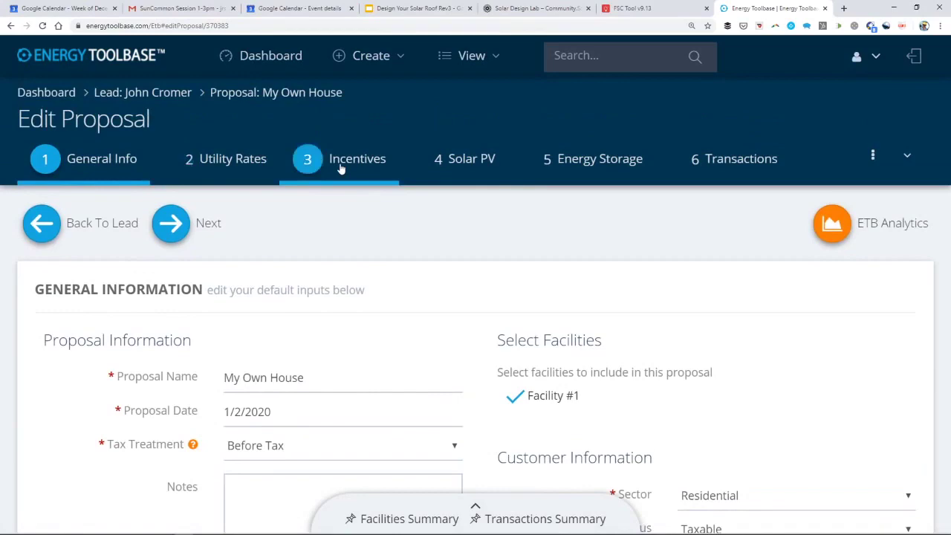
{"action": "left_click", "coordinate": [906, 235]}
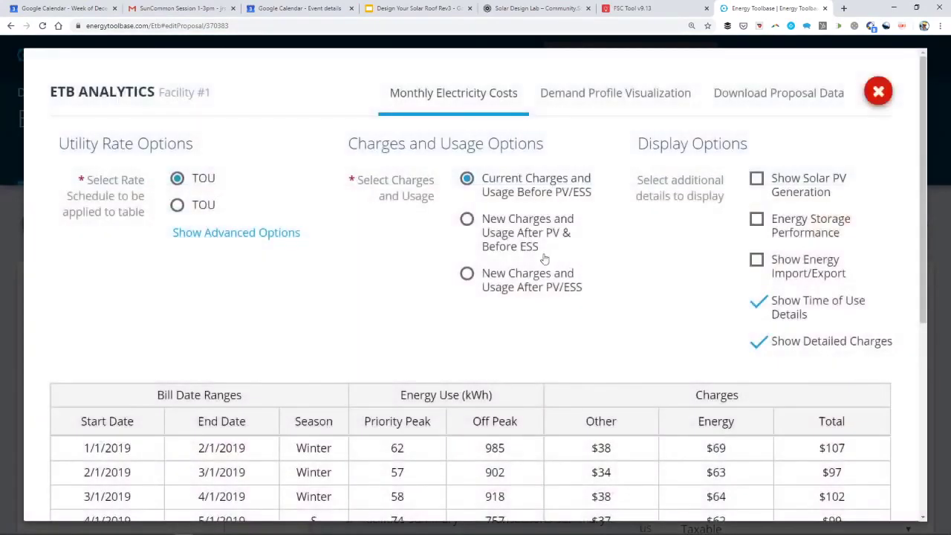
{"action": "scroll", "coordinate": [365, 251], "scroll_direction": "down", "scroll_amount": 4}
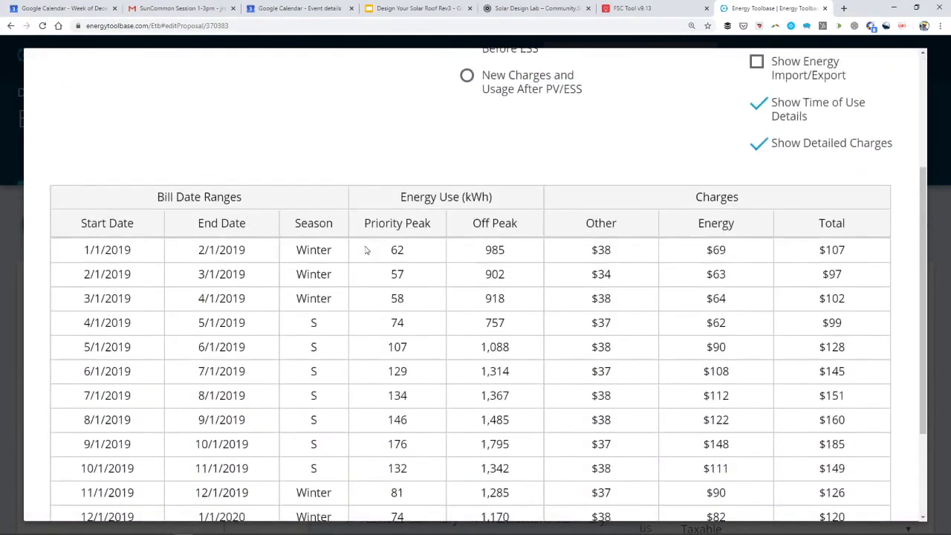
{"action": "scroll", "coordinate": [366, 250], "scroll_direction": "up", "scroll_amount": 3}
{"action": "scroll", "coordinate": [366, 252], "scroll_direction": "down", "scroll_amount": 2}
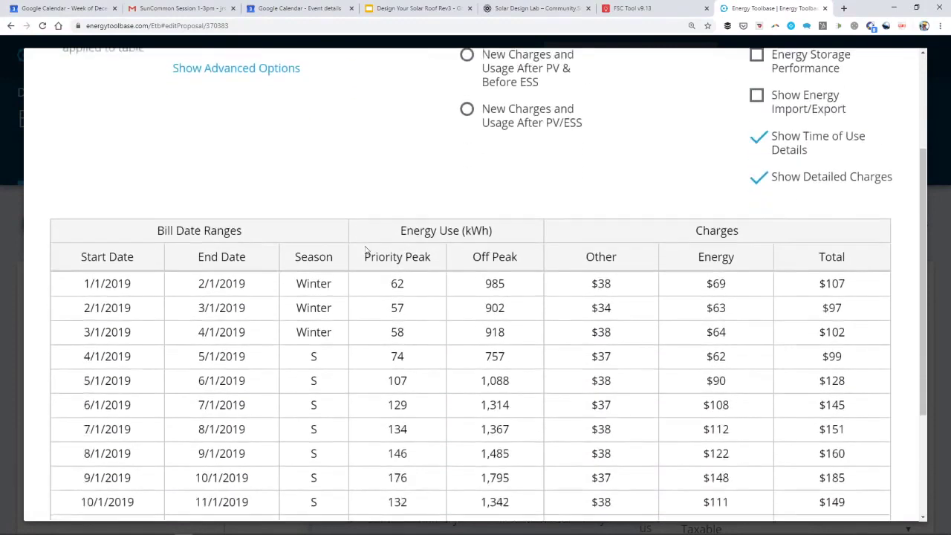
{"action": "scroll", "coordinate": [796, 298], "scroll_direction": "up", "scroll_amount": 3}
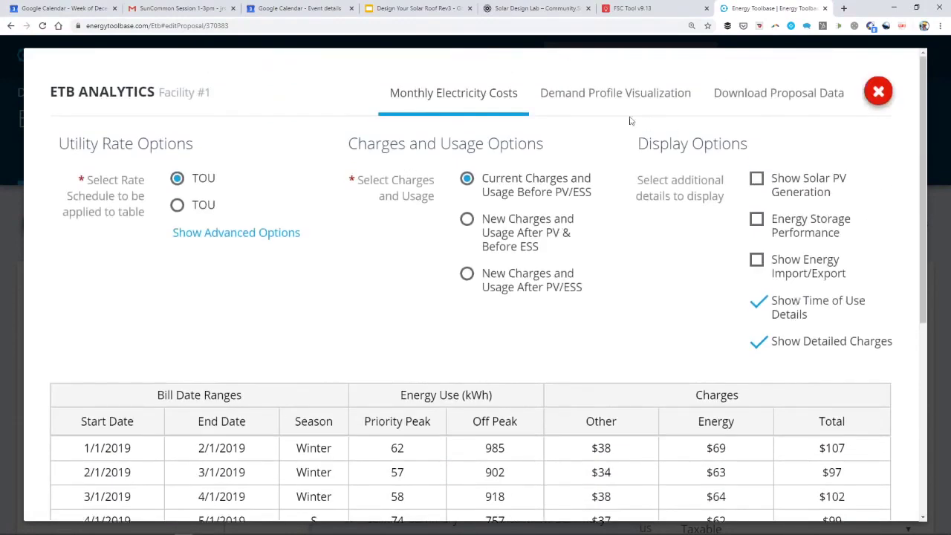
Step: Display the Demand Profile Visualization for Facility #1 and zoom its power and state-of-charge chart to 3 days
{"action": "left_click", "coordinate": [605, 95]}
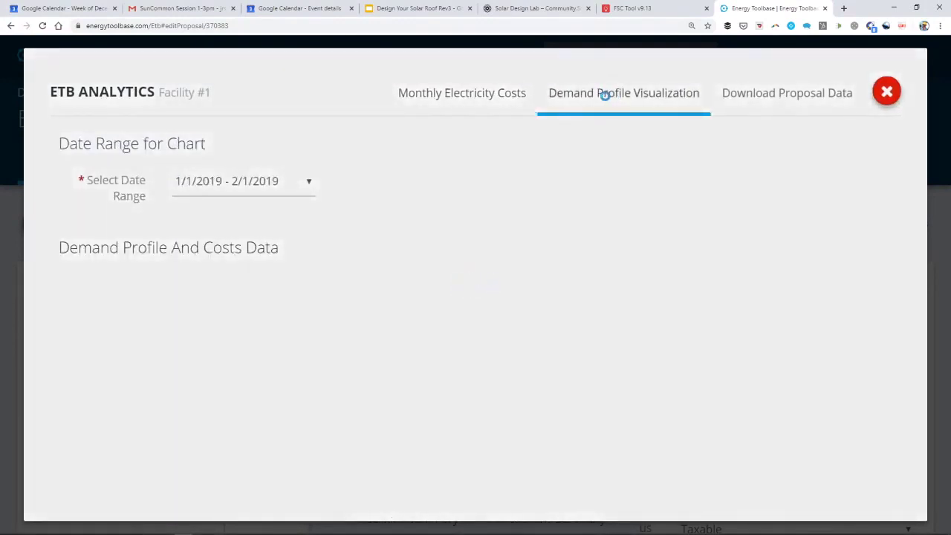
{"action": "scroll", "coordinate": [465, 210], "scroll_direction": "down", "scroll_amount": 1}
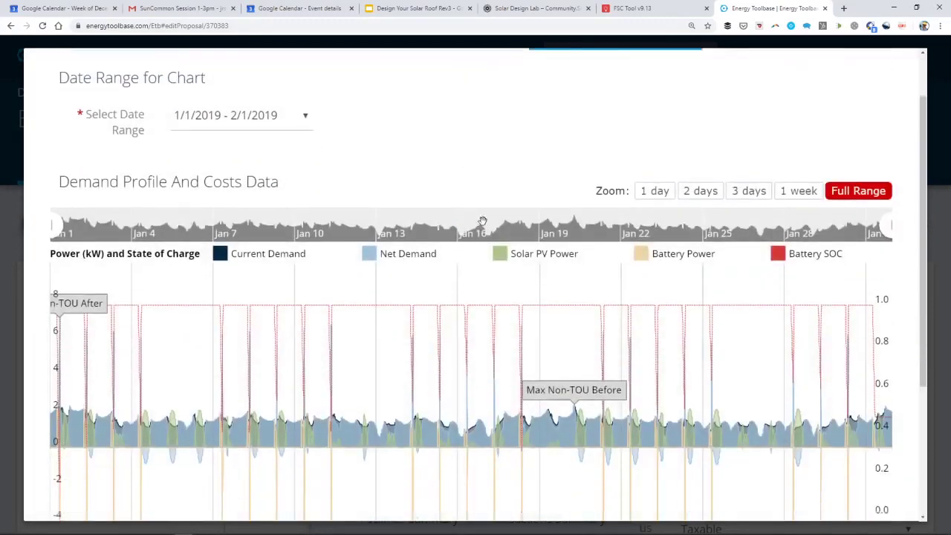
{"action": "scroll", "coordinate": [482, 221], "scroll_direction": "down", "scroll_amount": 1}
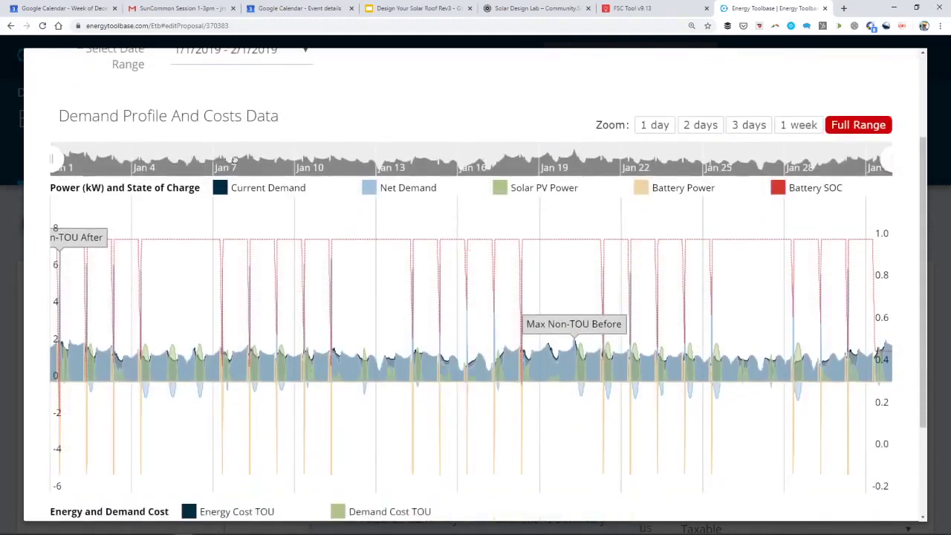
{"action": "left_click", "coordinate": [745, 126]}
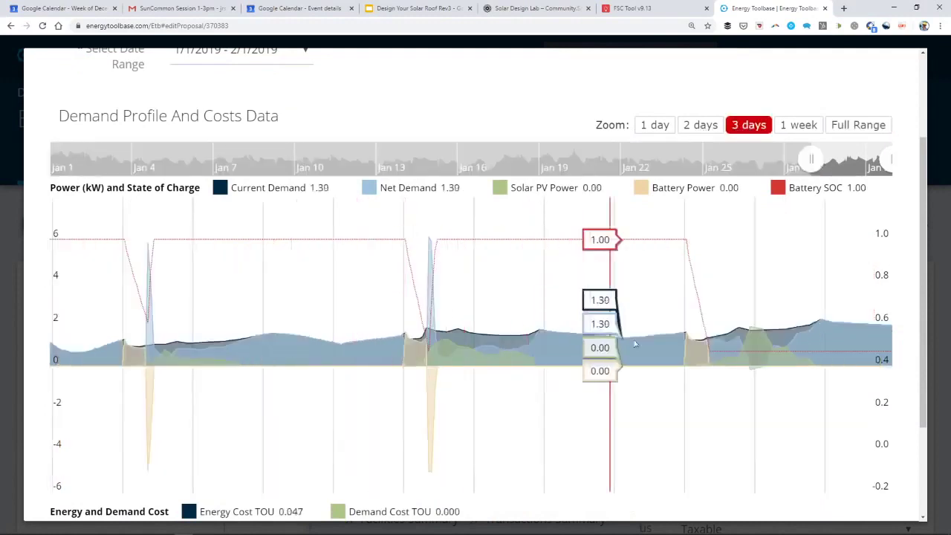
Step: Hide the Current Demand, Solar PV Power, Battery Power and Battery SOC series and show Net Demand over 1 week
{"action": "left_click", "coordinate": [227, 190]}
{"action": "left_click", "coordinate": [584, 190]}
{"action": "left_click", "coordinate": [641, 190]}
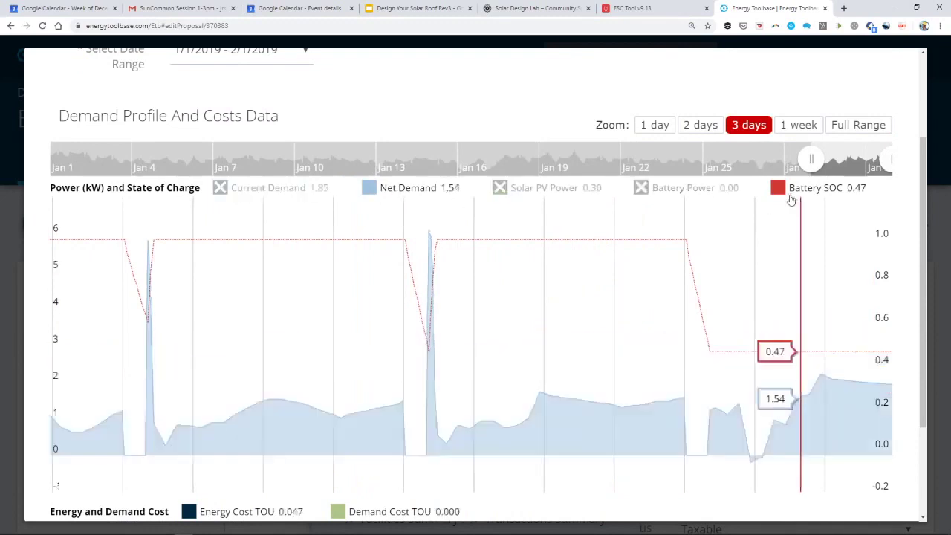
{"action": "left_click", "coordinate": [780, 194]}
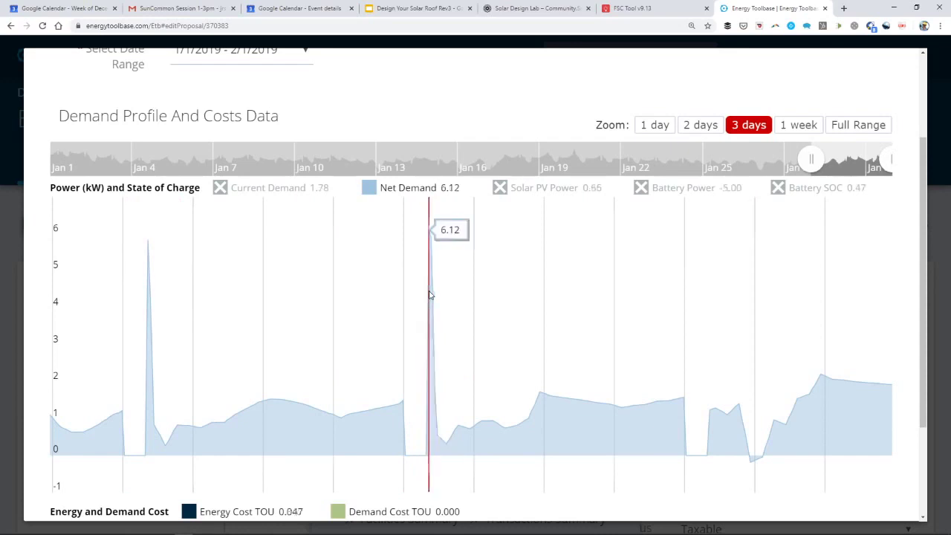
{"action": "left_click", "coordinate": [807, 126]}
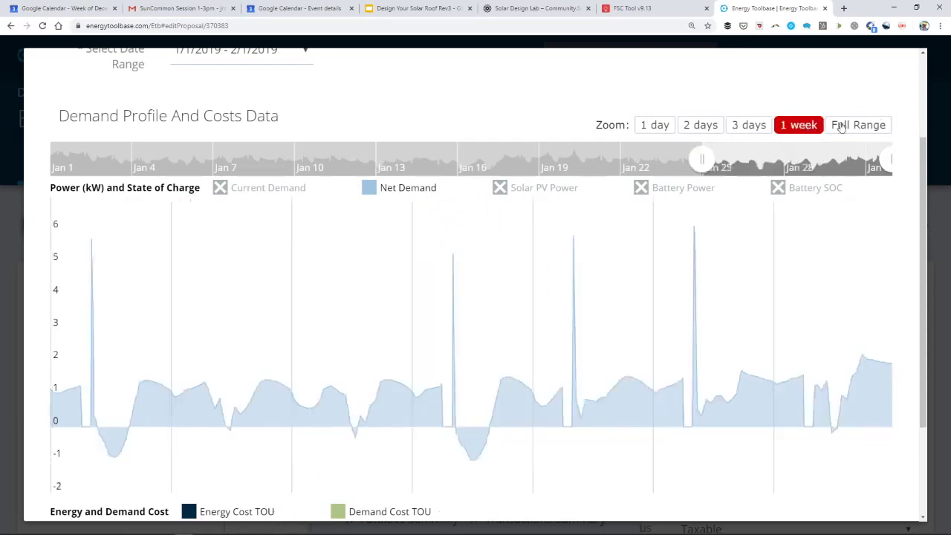
Step: Restore the Current Demand series alongside Net Demand and display about the first four days of January
{"action": "left_click", "coordinate": [841, 126]}
{"action": "left_click", "coordinate": [236, 194]}
{"action": "left_click_drag", "start_coordinate": [179, 260], "coordinate": [4, 261]}
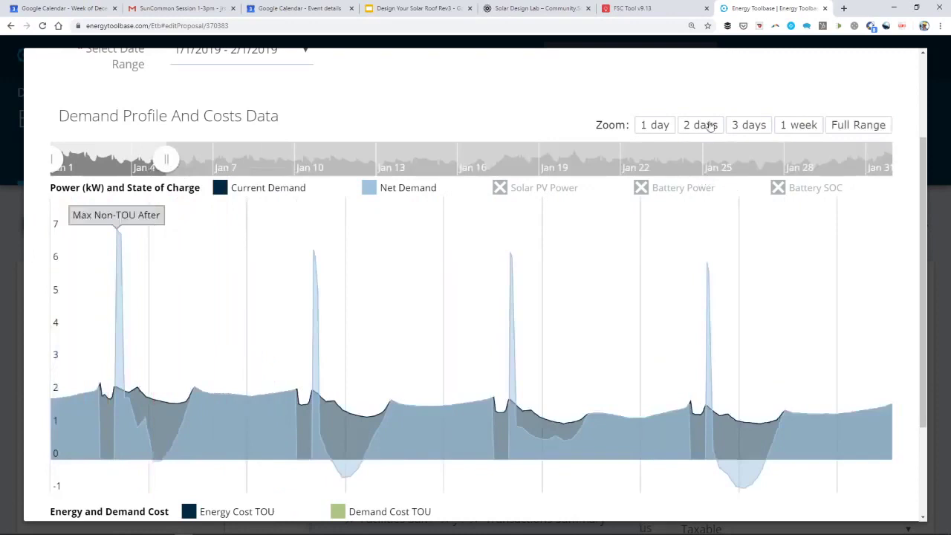
Step: Replace the Net Demand series with Solar PV Power, Battery Power and Battery SOC in the chart
{"action": "left_click", "coordinate": [510, 189]}
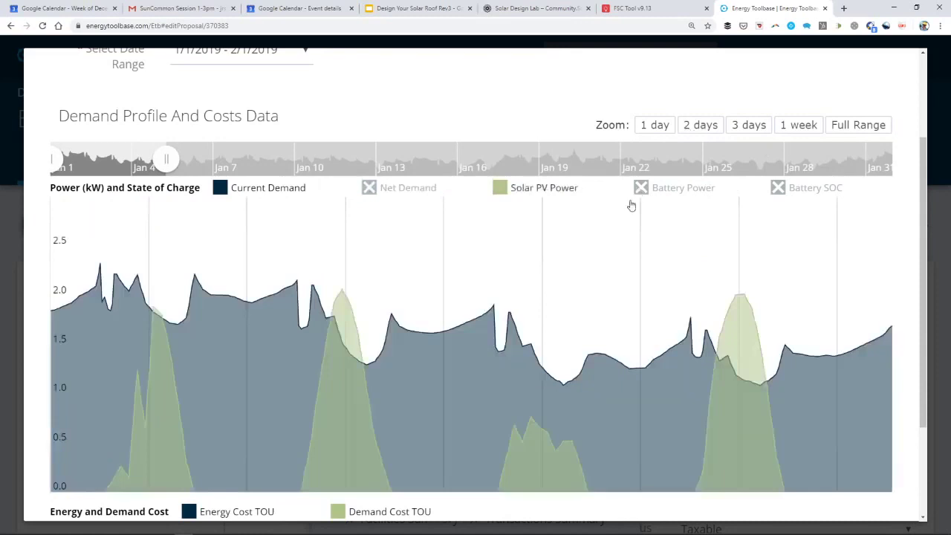
{"action": "left_click", "coordinate": [669, 188]}
{"action": "left_click", "coordinate": [778, 191]}
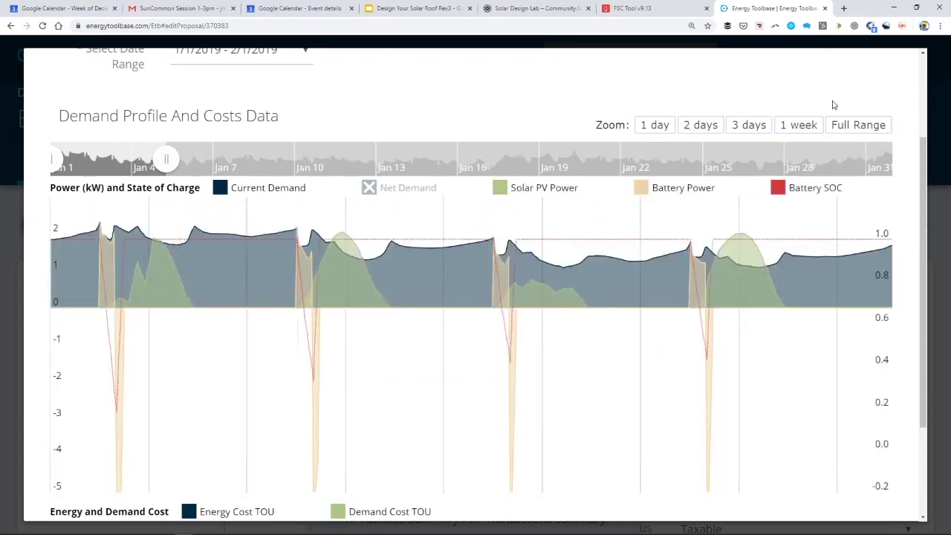
Step: Show the full January range and examine the power chart together with the Energy and Demand Cost chart
{"action": "left_click", "coordinate": [846, 127]}
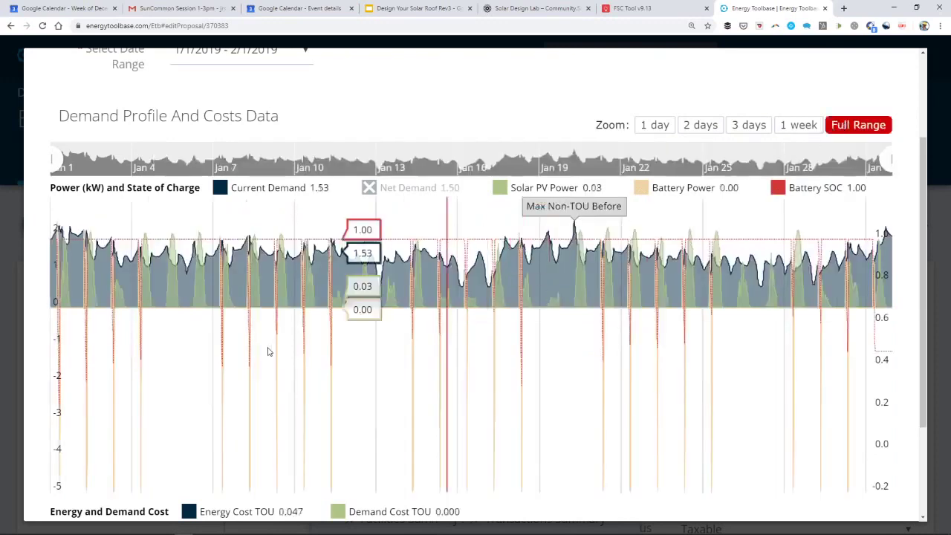
{"action": "scroll", "coordinate": [318, 343], "scroll_direction": "down", "scroll_amount": 2}
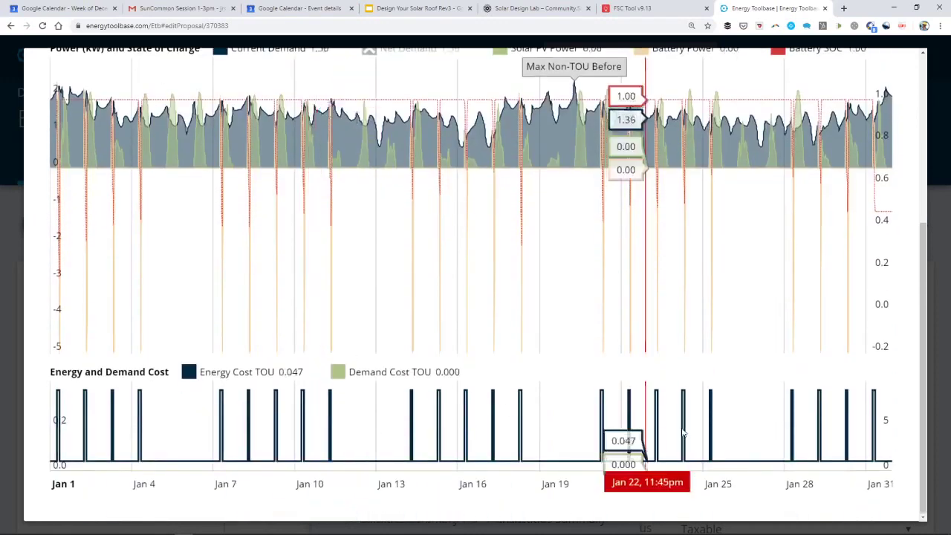
{"action": "scroll", "coordinate": [807, 327], "scroll_direction": "up", "scroll_amount": 4}
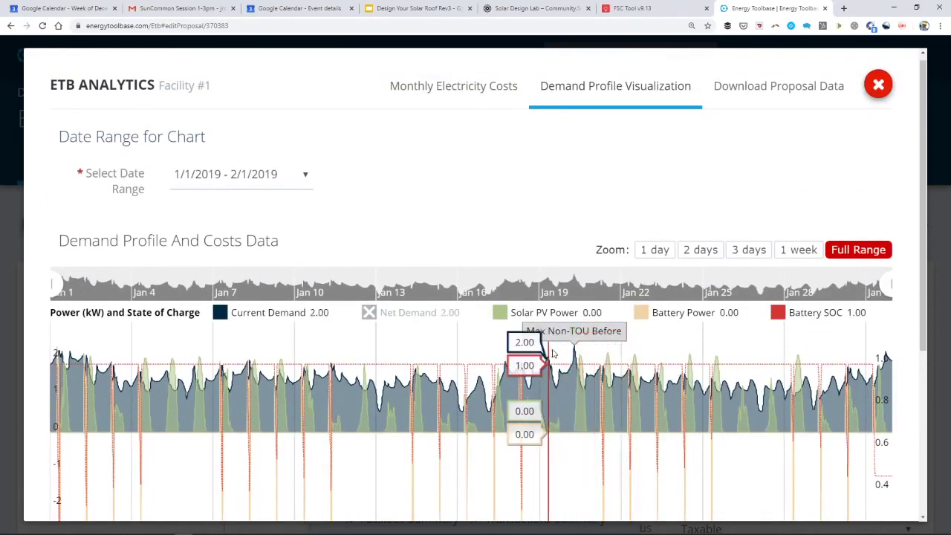
{"action": "scroll", "coordinate": [572, 349], "scroll_direction": "down", "scroll_amount": 2}
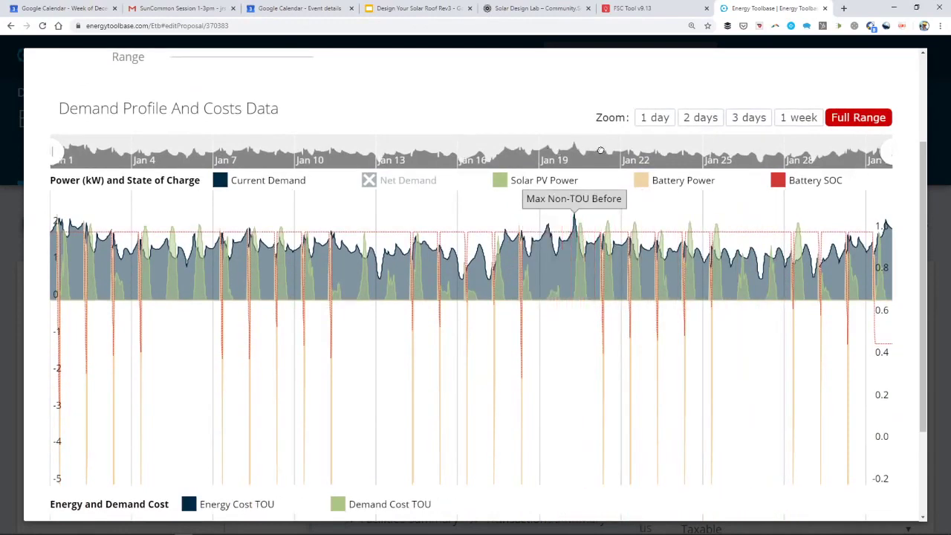
Step: Compare the 3-day and full-range views, then narrow the chart to about January 18 to 23
{"action": "left_click", "coordinate": [787, 110]}
{"action": "left_click", "coordinate": [763, 118]}
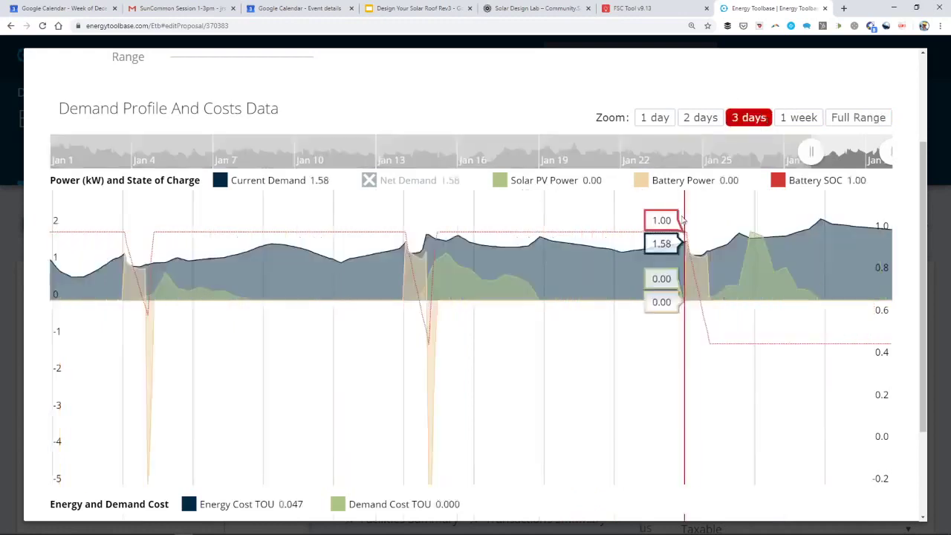
{"action": "left_click", "coordinate": [838, 121]}
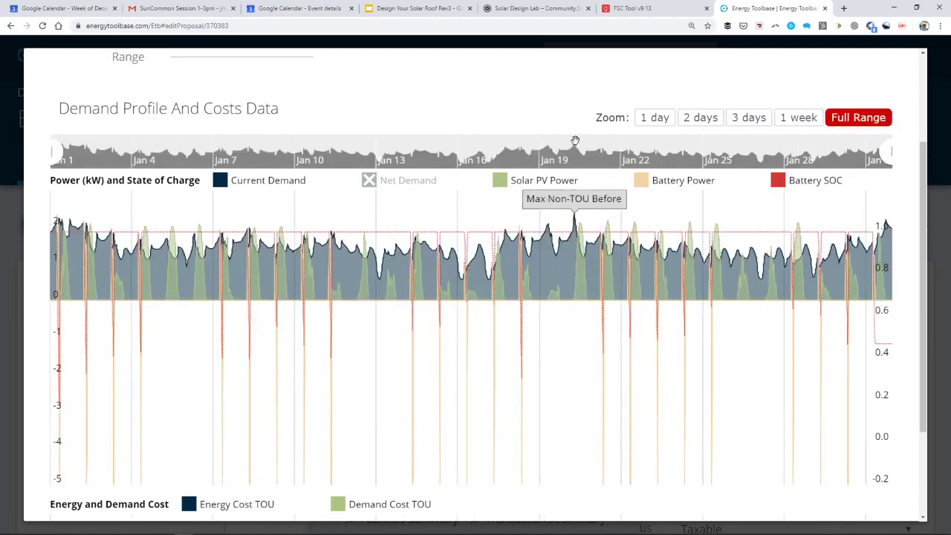
{"action": "left_click", "coordinate": [758, 120]}
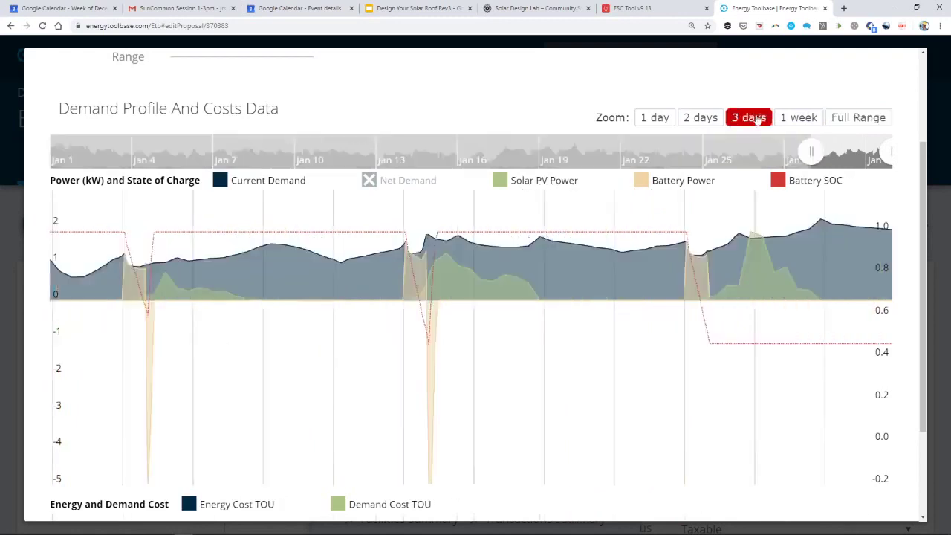
{"action": "left_click_drag", "start_coordinate": [811, 152], "coordinate": [513, 152]}
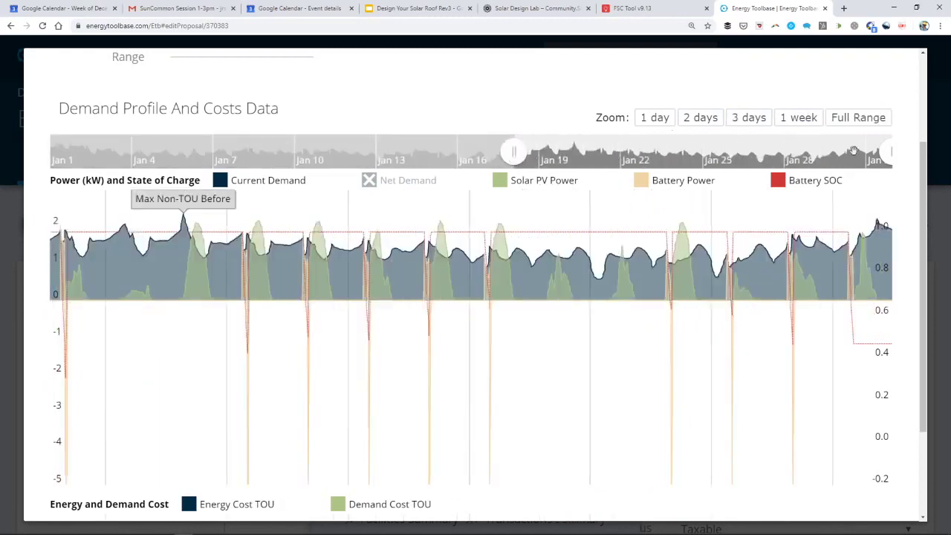
{"action": "left_click_drag", "start_coordinate": [888, 153], "coordinate": [653, 152]}
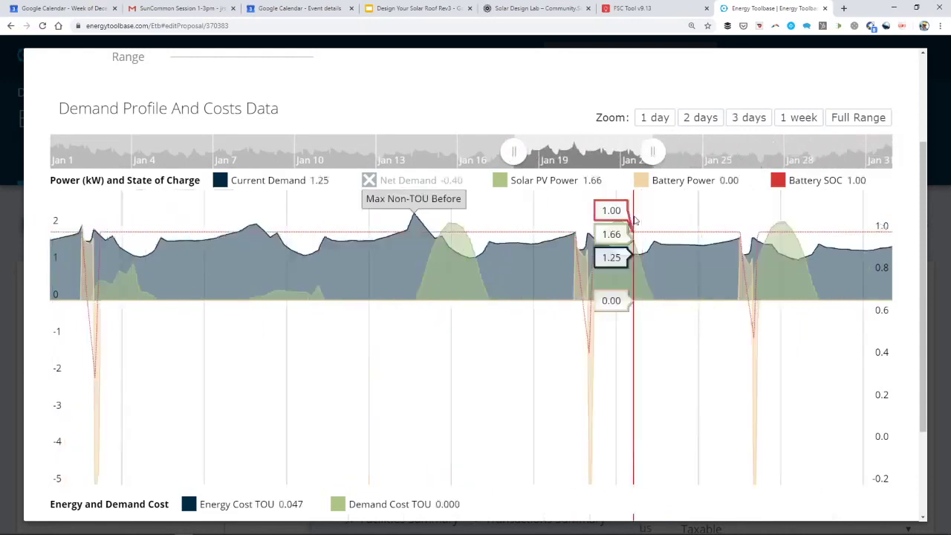
Step: Show the Net Demand series again and hide Battery Power to examine the net demand spikes
{"action": "scroll", "coordinate": [371, 322], "scroll_direction": "up", "scroll_amount": 2}
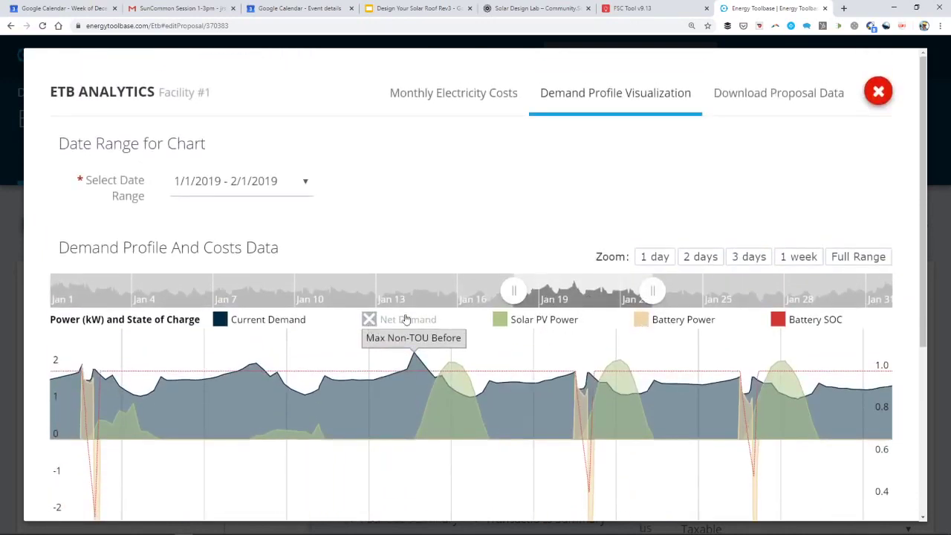
{"action": "left_click", "coordinate": [370, 320]}
{"action": "scroll", "coordinate": [478, 354], "scroll_direction": "down", "scroll_amount": 3}
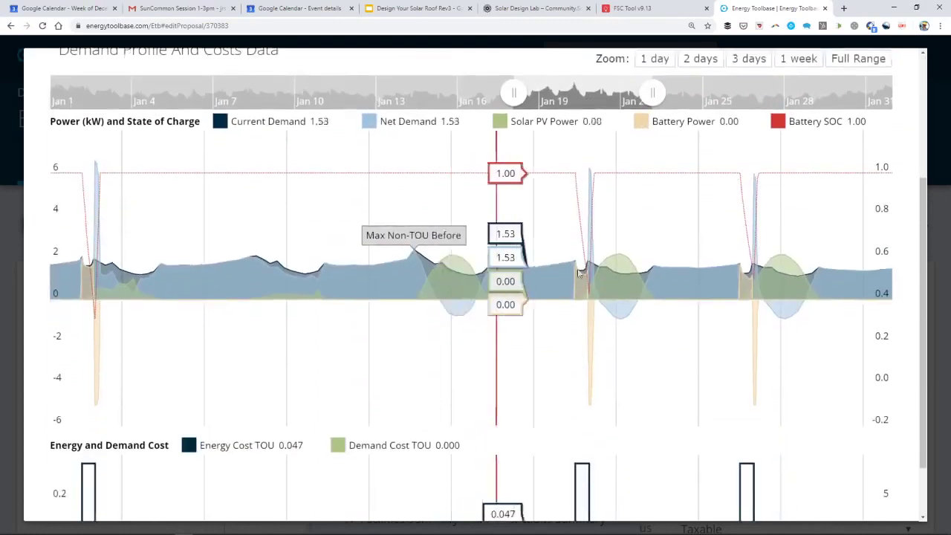
{"action": "left_click", "coordinate": [645, 127]}
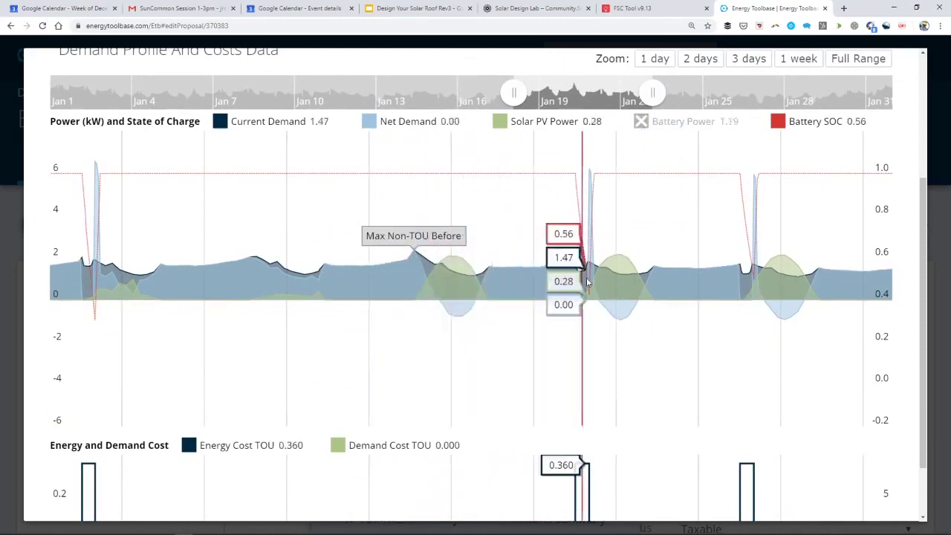
Step: Close ETB Analytics and review the proposal's general information with its facilities and transactions summaries
{"action": "scroll", "coordinate": [622, 228], "scroll_direction": "up", "scroll_amount": 3}
{"action": "left_click", "coordinate": [878, 92]}
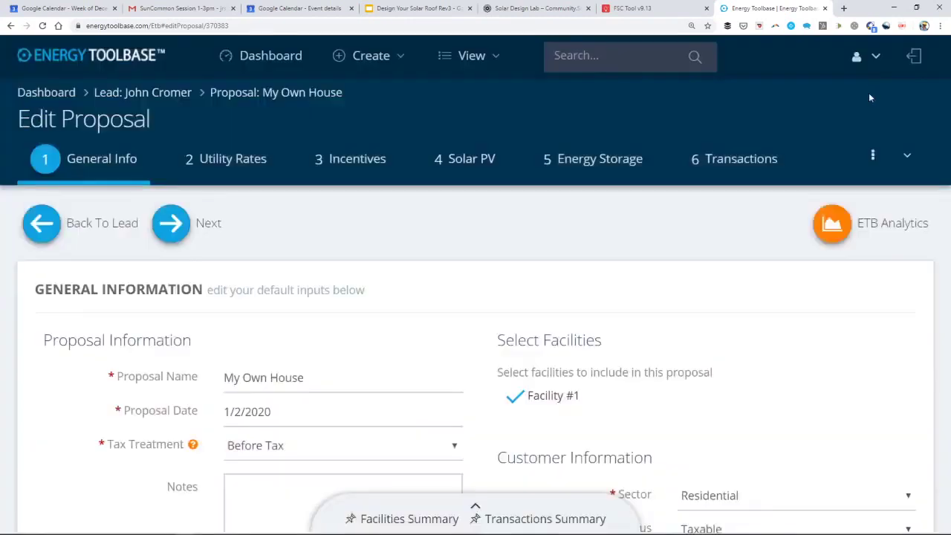
{"action": "scroll", "coordinate": [522, 249], "scroll_direction": "down", "scroll_amount": 4}
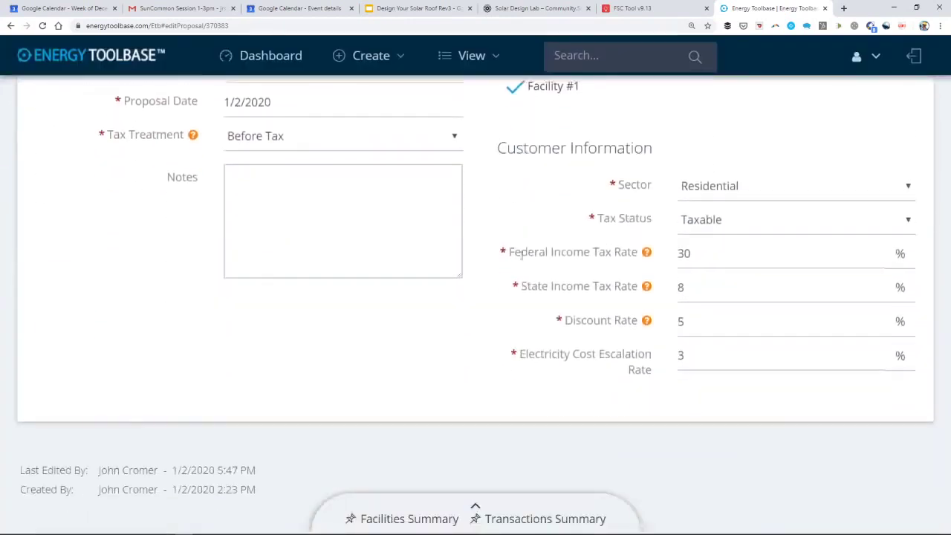
{"action": "left_click", "coordinate": [476, 509]}
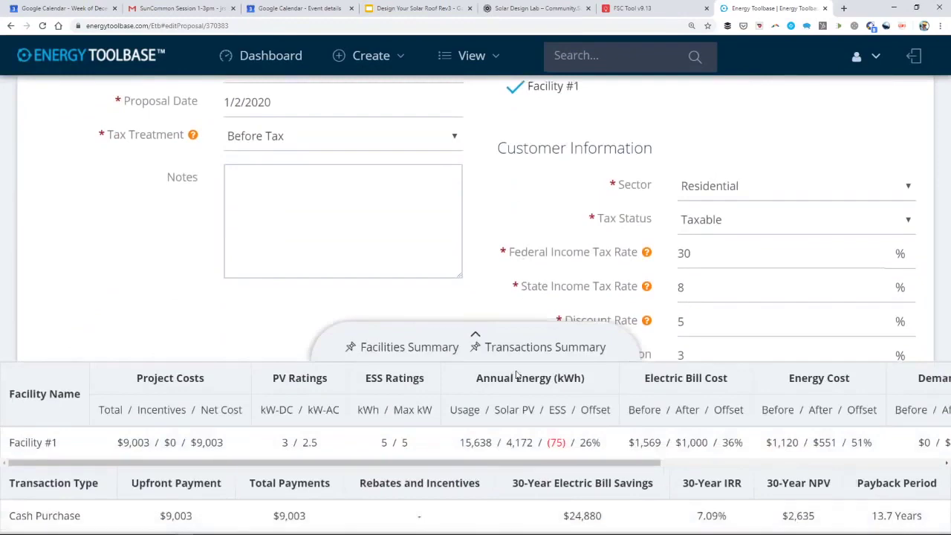
{"action": "scroll", "coordinate": [518, 373], "scroll_direction": "up", "scroll_amount": 5}
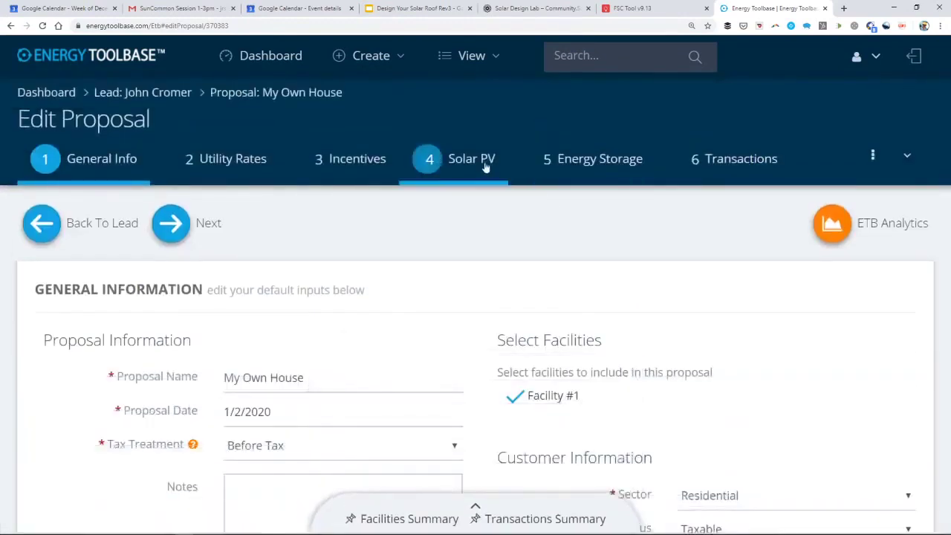
Step: Open the proposal's Solar PV section and examine PV Array 1's cost, equipment, PVWatts and performance details
{"action": "left_click", "coordinate": [485, 165]}
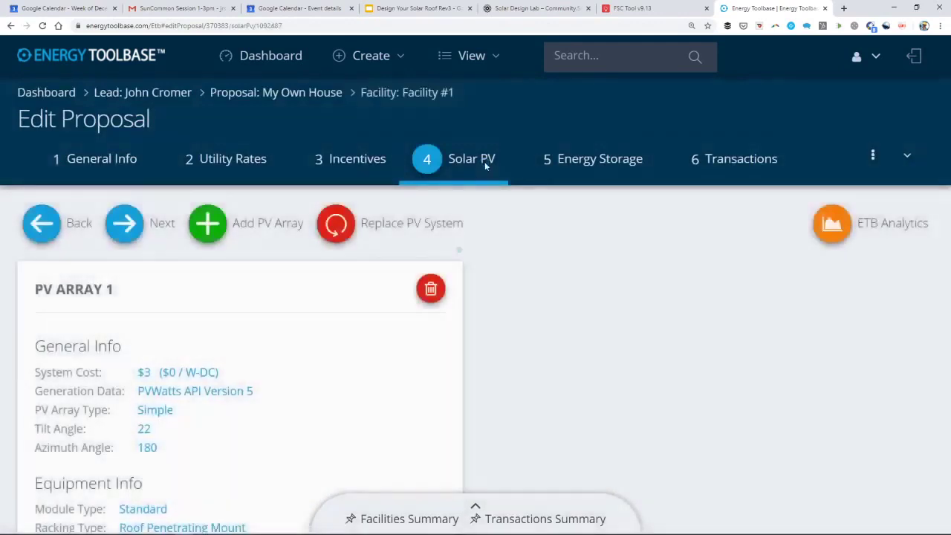
{"action": "scroll", "coordinate": [532, 252], "scroll_direction": "down", "scroll_amount": 3}
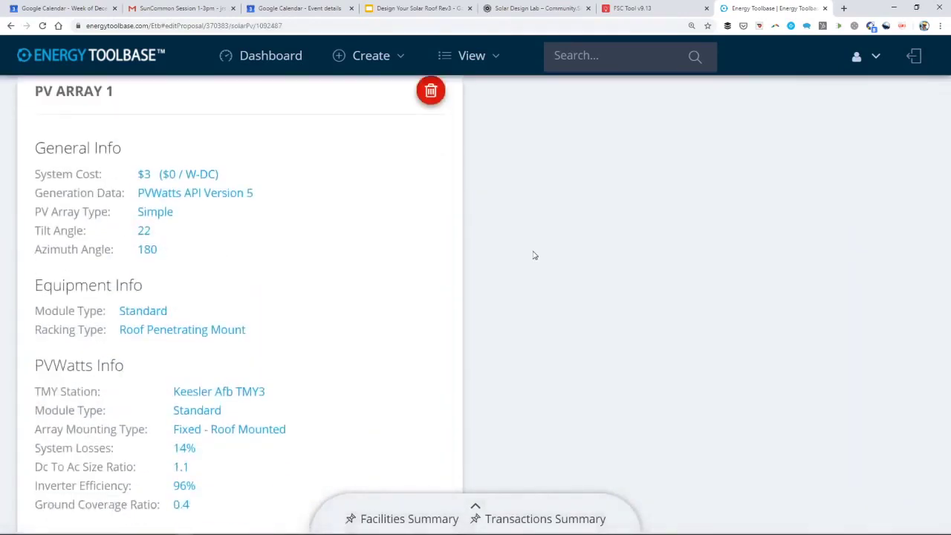
{"action": "scroll", "coordinate": [533, 255], "scroll_direction": "down", "scroll_amount": 1}
{"action": "scroll", "coordinate": [195, 257], "scroll_direction": "up", "scroll_amount": 2}
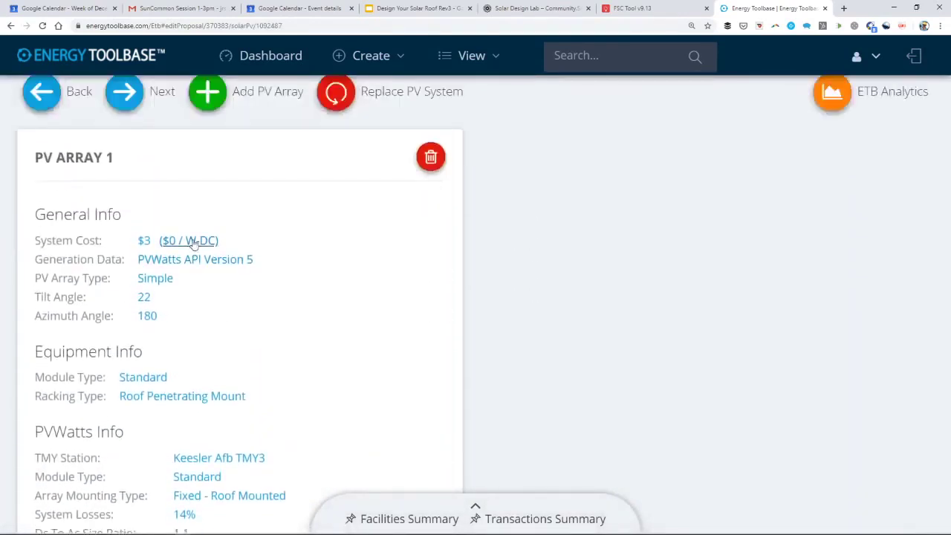
{"action": "scroll", "coordinate": [193, 244], "scroll_direction": "down", "scroll_amount": 4}
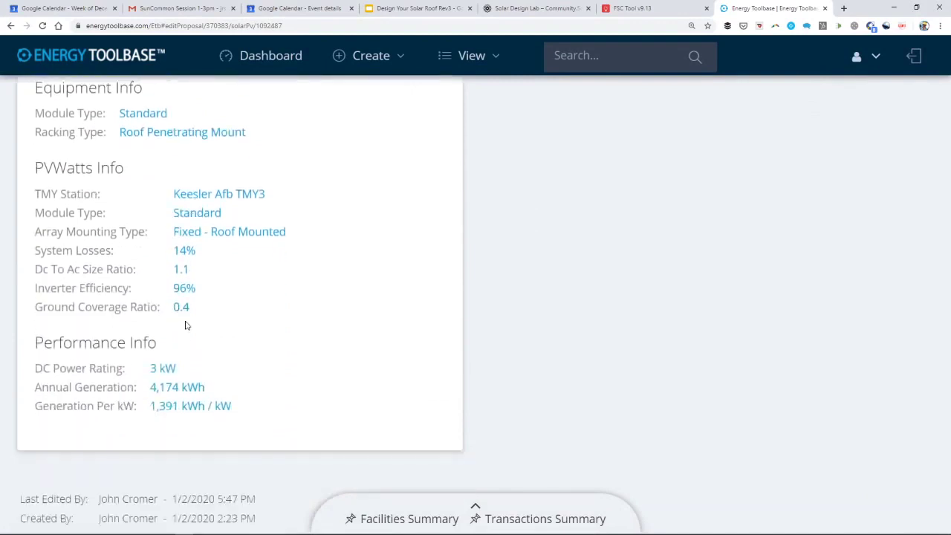
{"action": "scroll", "coordinate": [208, 372], "scroll_direction": "up", "scroll_amount": 4}
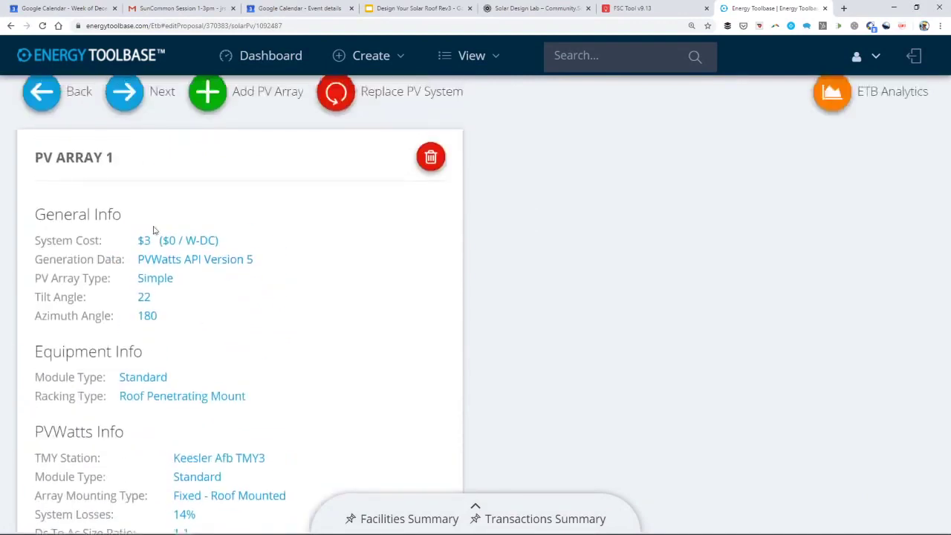
{"action": "scroll", "coordinate": [256, 319], "scroll_direction": "down", "scroll_amount": 4}
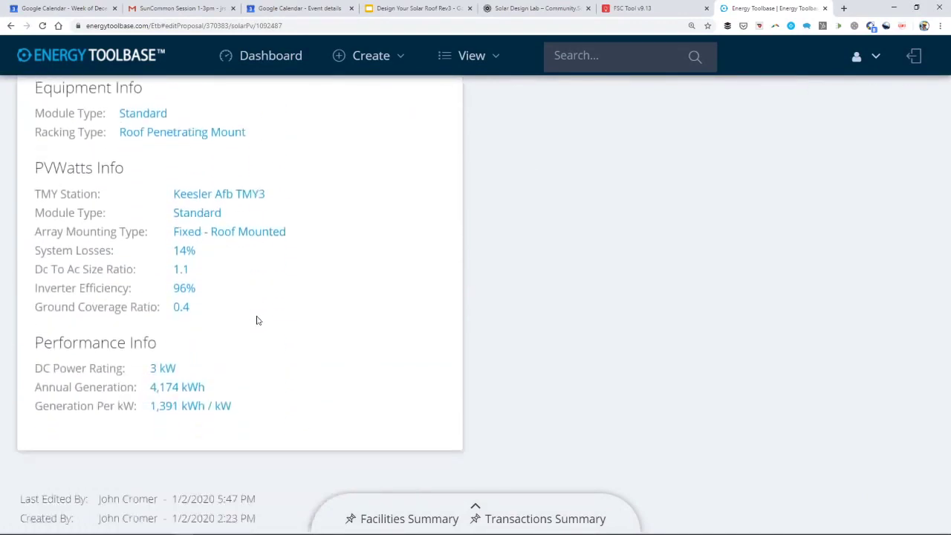
Step: Expand the facilities and transactions summaries to examine Facility #1's ratings, energy offset, bill costs and payback period
{"action": "left_click", "coordinate": [475, 505]}
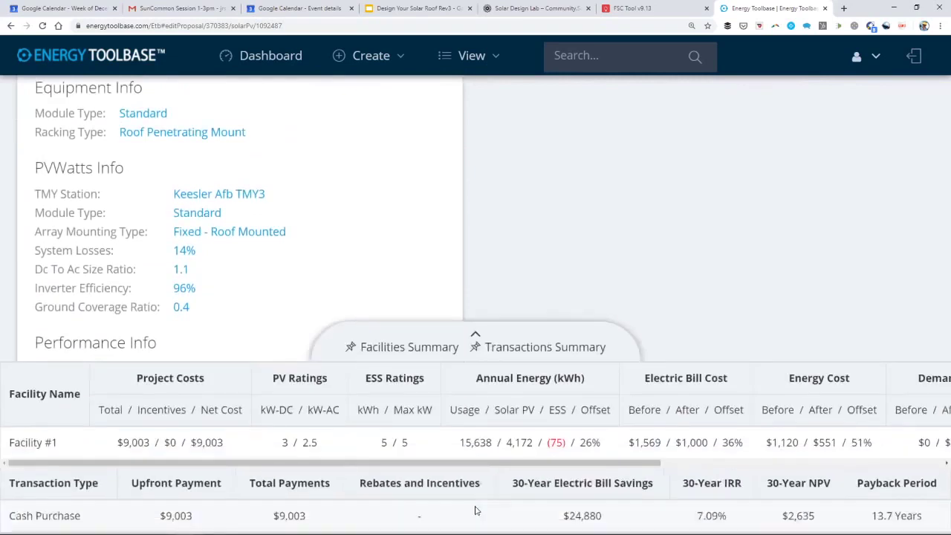
{"action": "left_click_drag", "start_coordinate": [495, 462], "coordinate": [406, 443]}
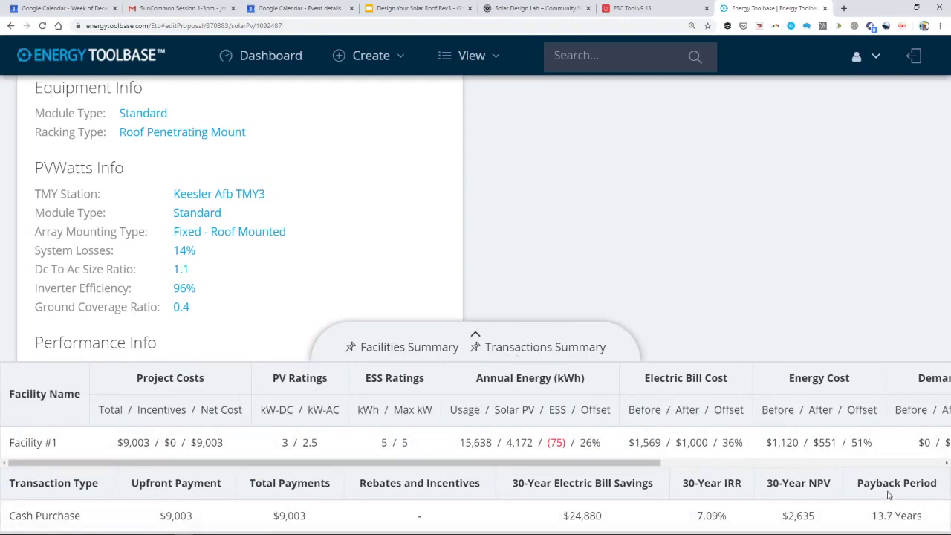
{"action": "scroll", "coordinate": [350, 216], "scroll_direction": "up", "scroll_amount": 3}
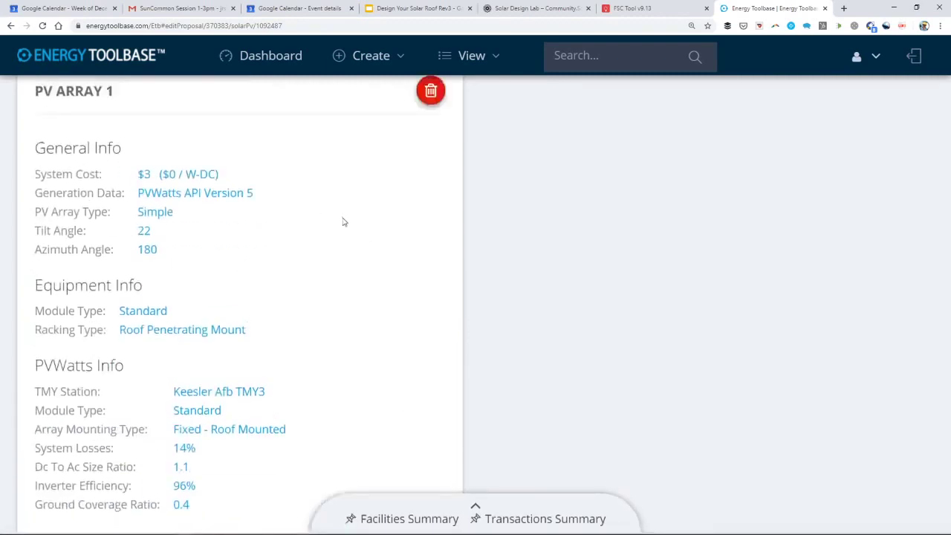
Step: Open PV Array 1 for editing and set its DC Power Rating to 15 kW
{"action": "left_click", "coordinate": [143, 174]}
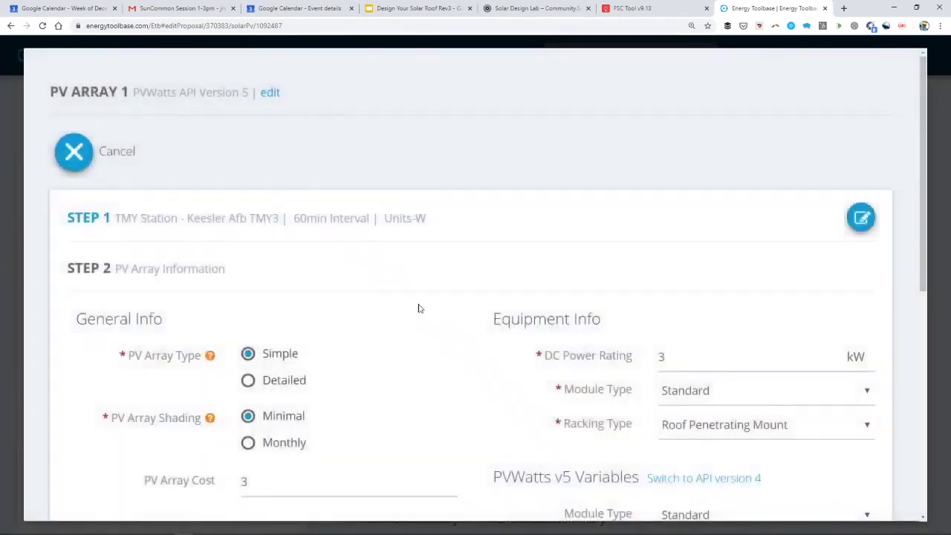
{"action": "double_click", "coordinate": [679, 357]}
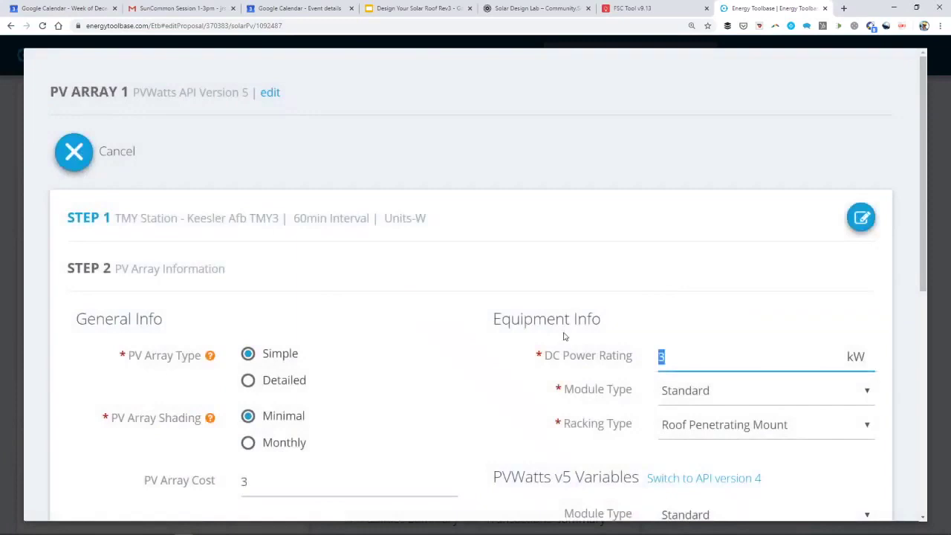
{"action": "type", "text": "15"}
{"action": "scroll", "coordinate": [495, 354], "scroll_direction": "down", "scroll_amount": 3}
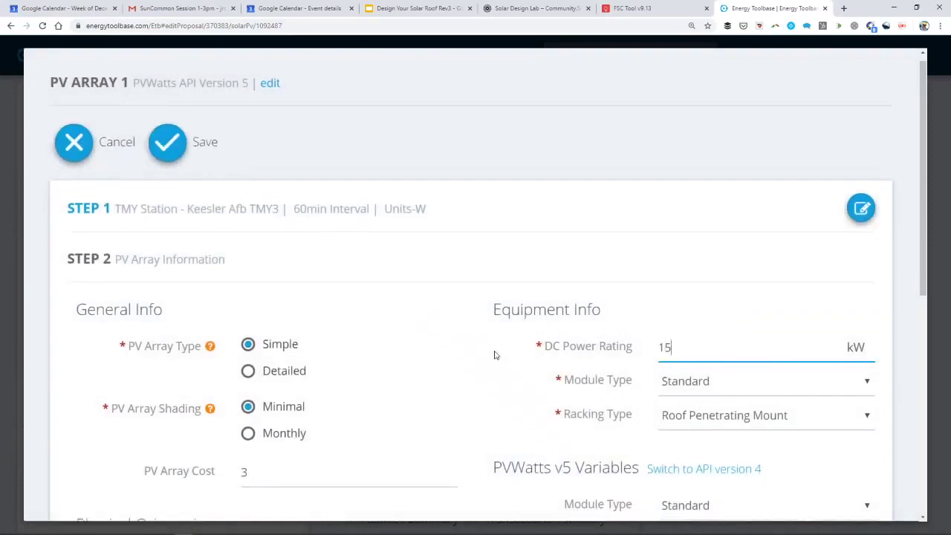
Step: Set the PV Array Cost to 2.5 and bring up the remaining array settings
{"action": "double_click", "coordinate": [262, 277]}
{"action": "type", "text": "2.5"}
{"action": "left_click", "coordinate": [451, 253]}
{"action": "scroll", "coordinate": [468, 340], "scroll_direction": "down", "scroll_amount": 4}
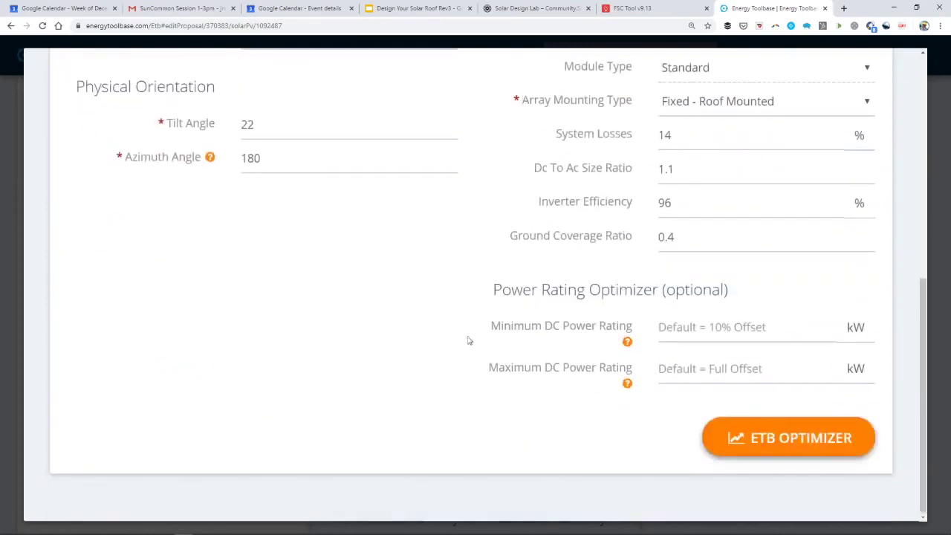
Step: Save the PV Array 1 changes and check the cash purchase payback period in the transactions summary
{"action": "scroll", "coordinate": [486, 295], "scroll_direction": "up", "scroll_amount": 6}
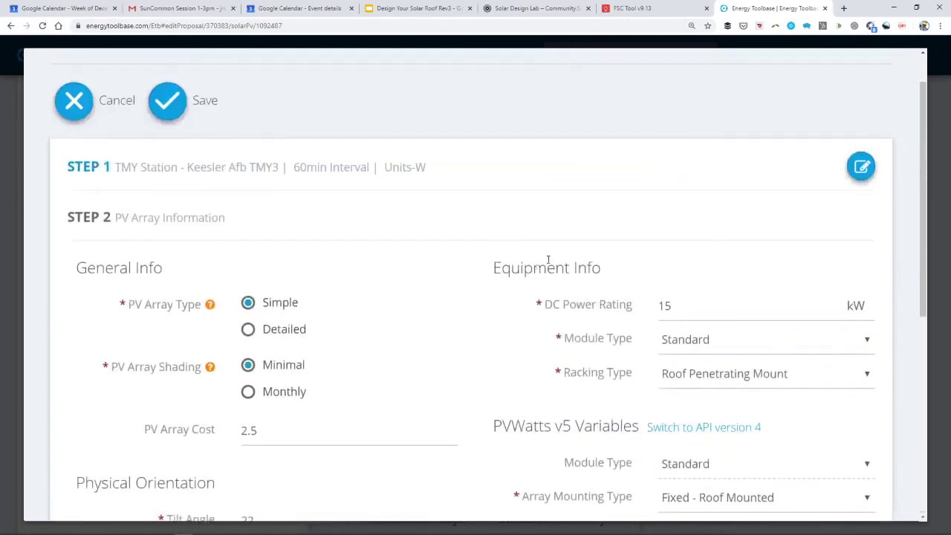
{"action": "left_click", "coordinate": [163, 110]}
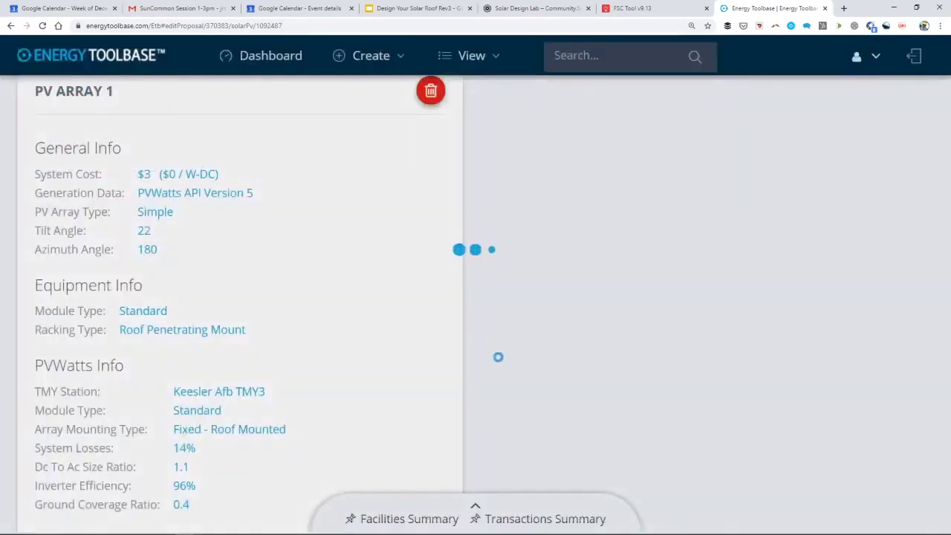
{"action": "scroll", "coordinate": [501, 361], "scroll_direction": "down", "scroll_amount": 2}
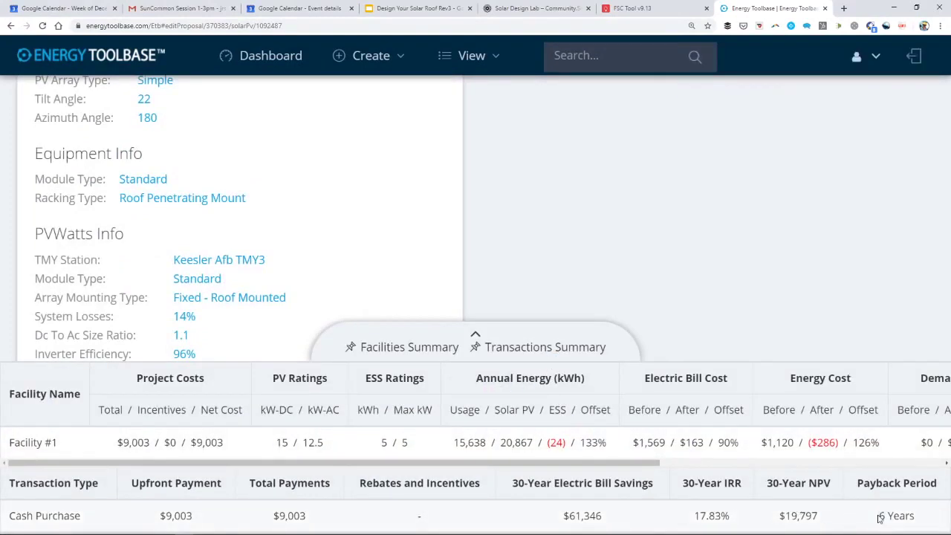
{"action": "left_click_drag", "start_coordinate": [874, 518], "coordinate": [926, 524]}
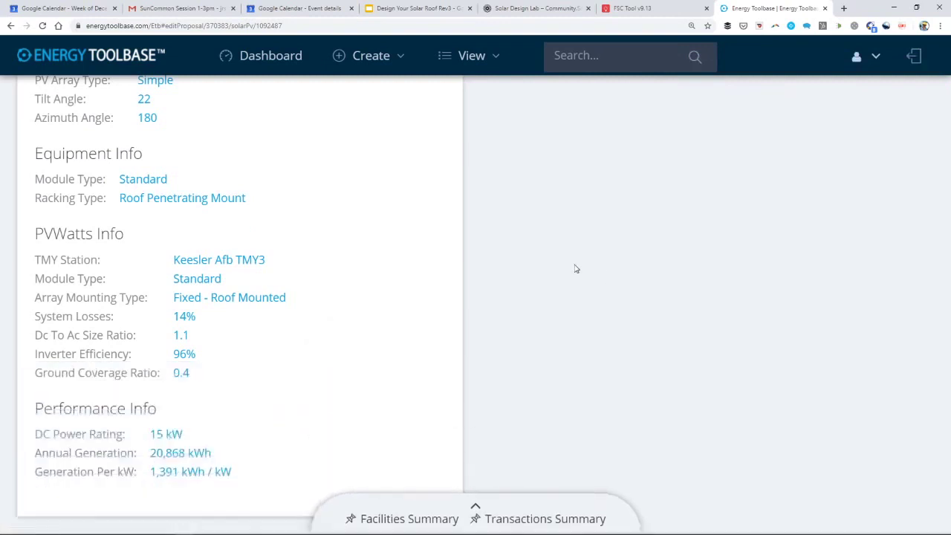
{"action": "scroll", "coordinate": [425, 336], "scroll_direction": "down", "scroll_amount": 1}
{"action": "scroll", "coordinate": [174, 382], "scroll_direction": "up", "scroll_amount": 3}
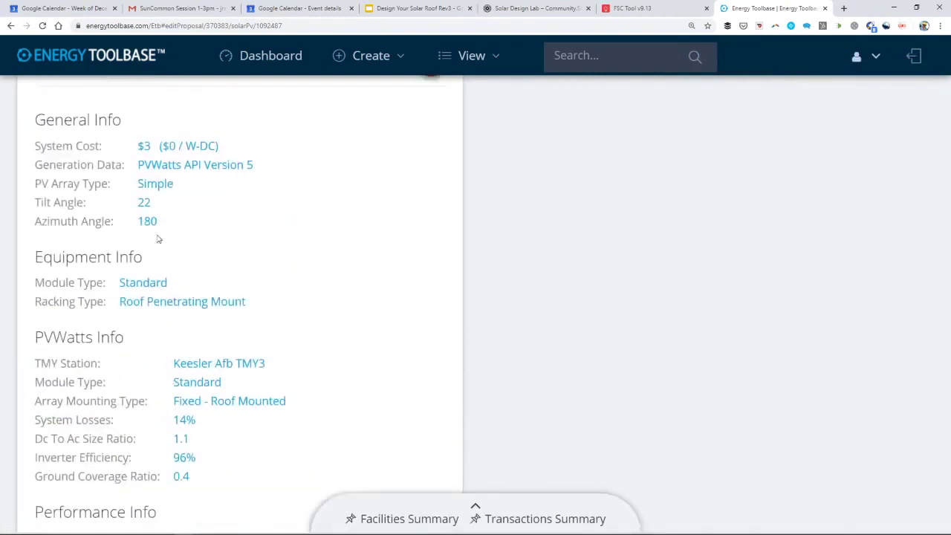
Step: Reopen PV Array 1, set its PV Array Cost to 37500, save it, and check the payback period in the summaries
{"action": "left_click", "coordinate": [145, 147]}
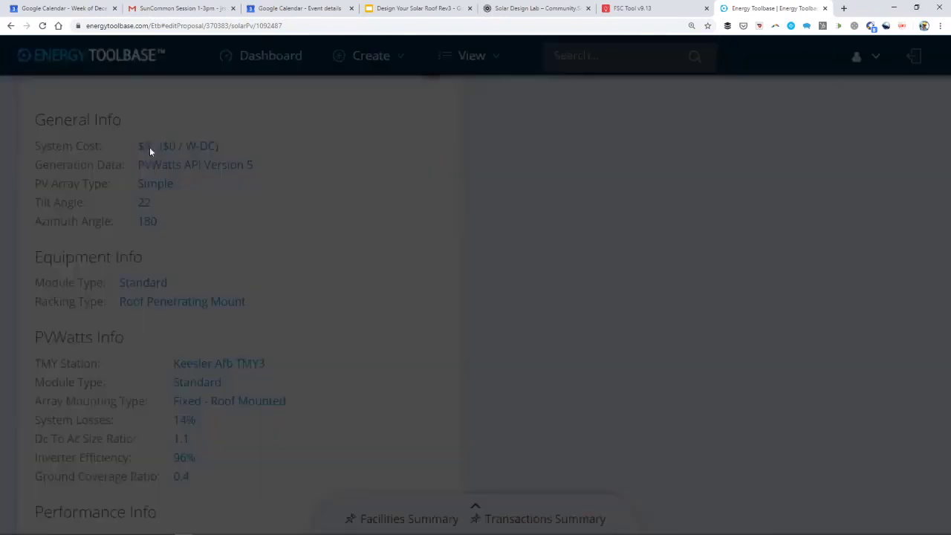
{"action": "scroll", "coordinate": [355, 307], "scroll_direction": "down", "scroll_amount": 3}
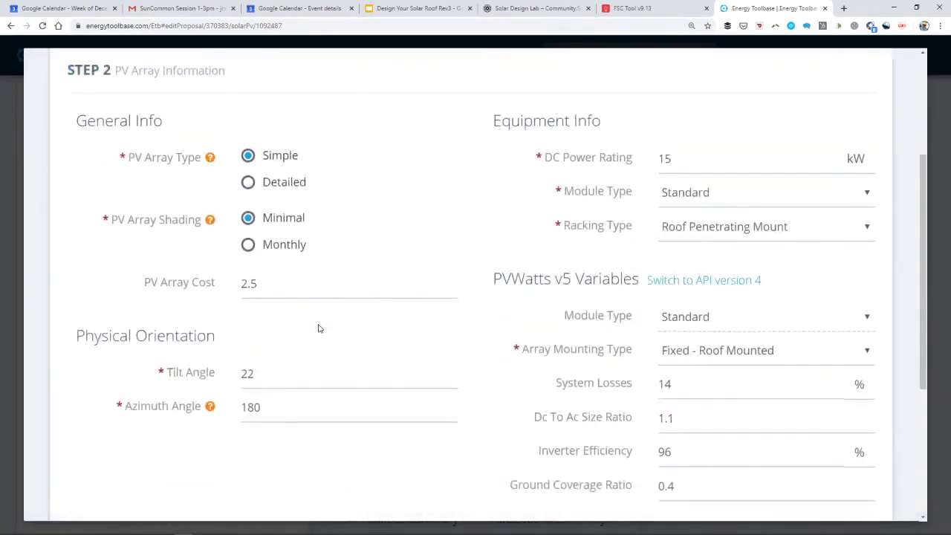
{"action": "scroll", "coordinate": [616, 349], "scroll_direction": "down", "scroll_amount": 2}
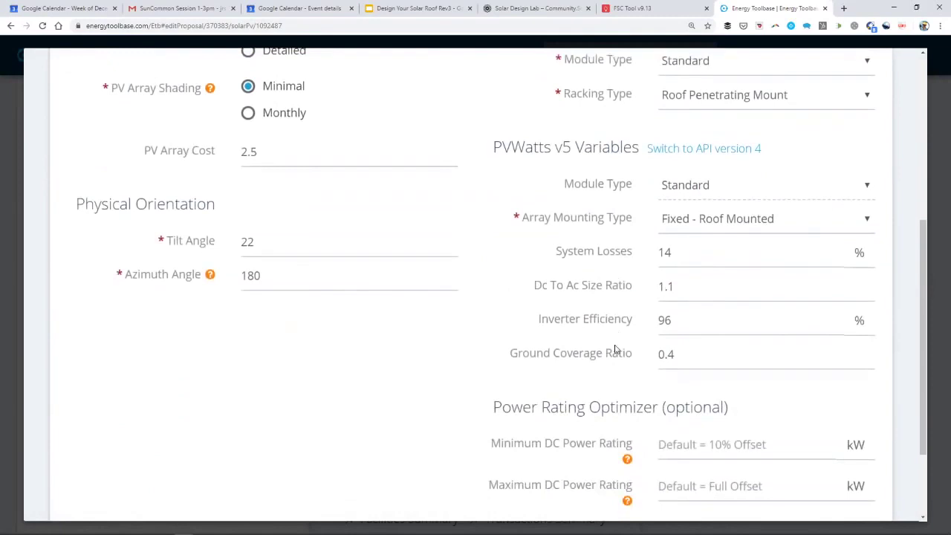
{"action": "scroll", "coordinate": [616, 350], "scroll_direction": "up", "scroll_amount": 3}
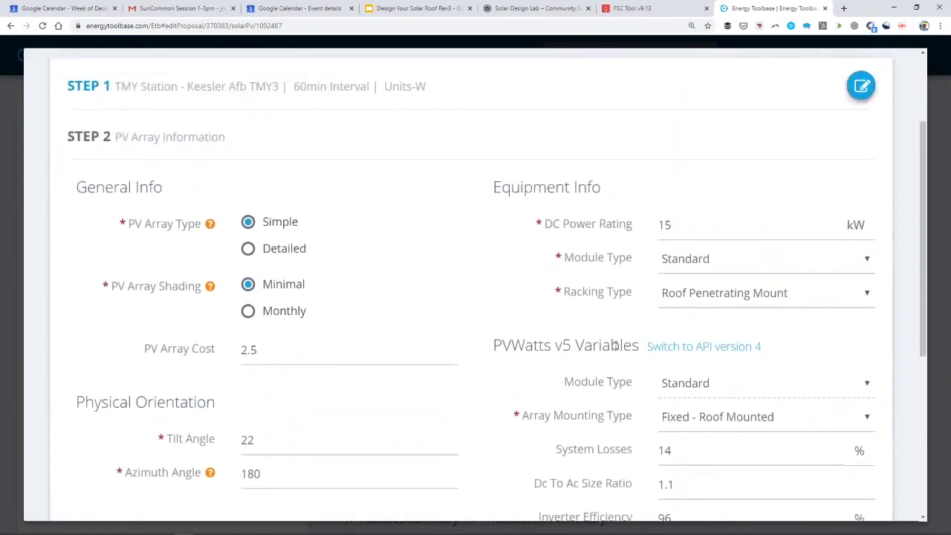
{"action": "scroll", "coordinate": [615, 345], "scroll_direction": "down", "scroll_amount": 5}
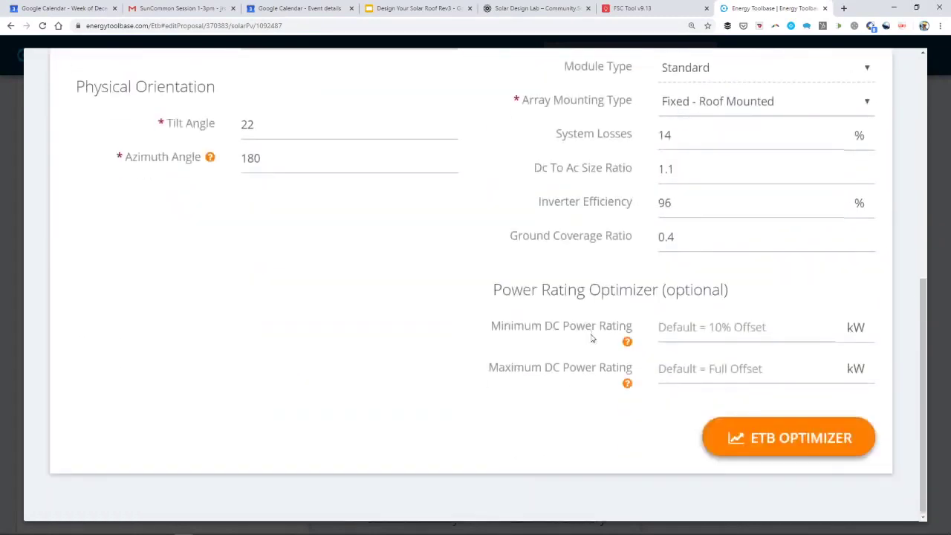
{"action": "scroll", "coordinate": [592, 338], "scroll_direction": "up", "scroll_amount": 2}
{"action": "scroll", "coordinate": [593, 338], "scroll_direction": "up", "scroll_amount": 2}
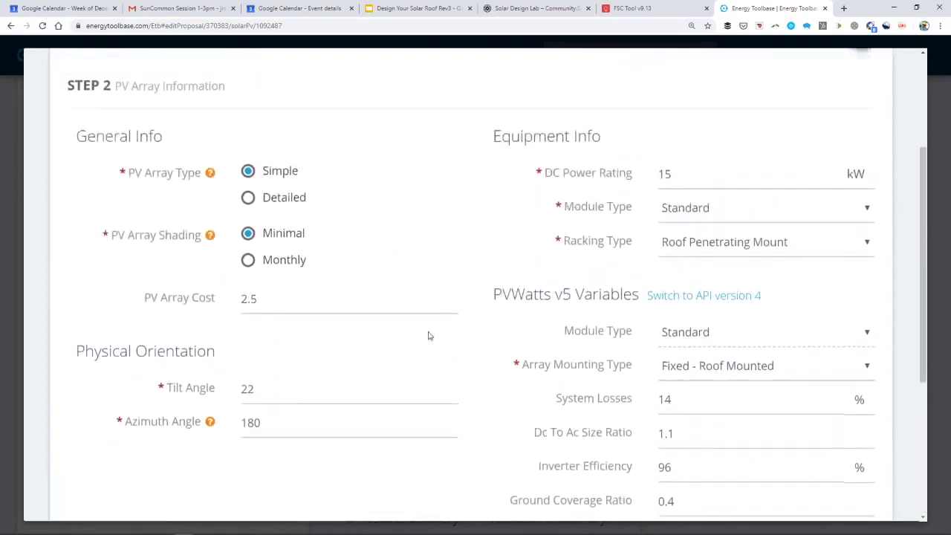
{"action": "left_click_drag", "start_coordinate": [282, 308], "coordinate": [134, 299]}
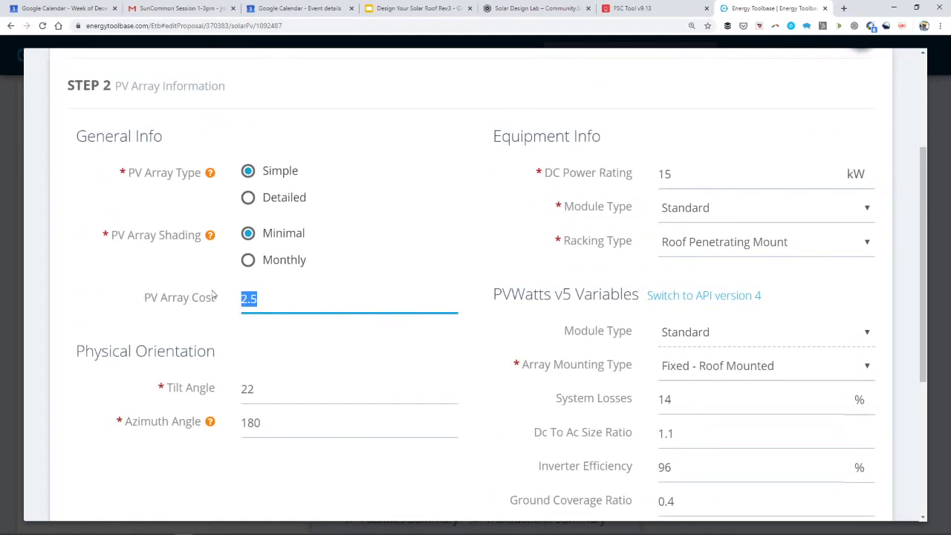
{"action": "type", "text": "37500"}
{"action": "scroll", "coordinate": [790, 427], "scroll_direction": "down", "scroll_amount": 4}
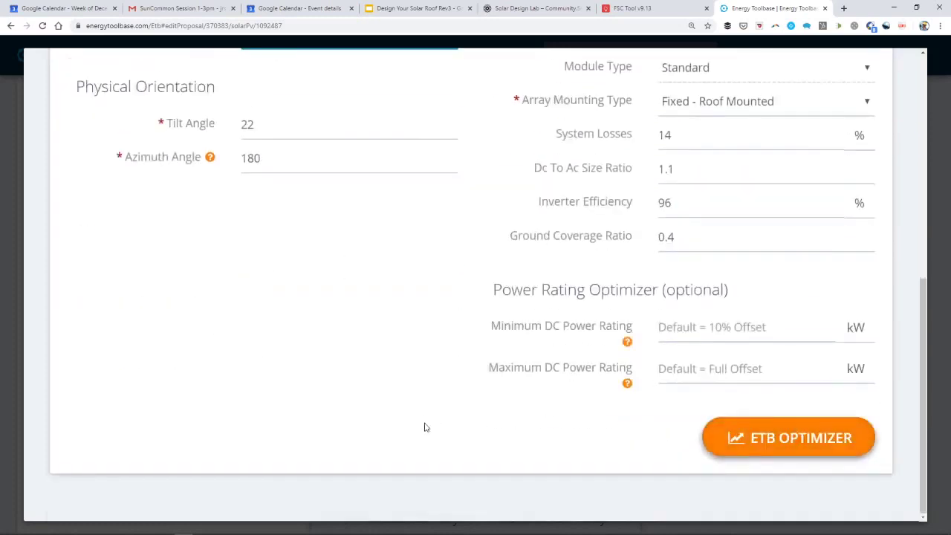
{"action": "scroll", "coordinate": [439, 418], "scroll_direction": "up", "scroll_amount": 6}
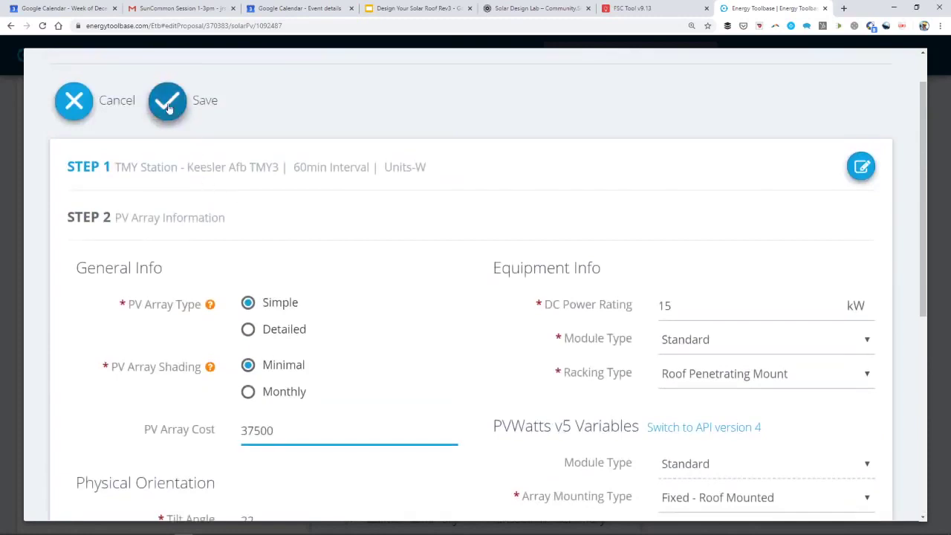
{"action": "left_click", "coordinate": [168, 105]}
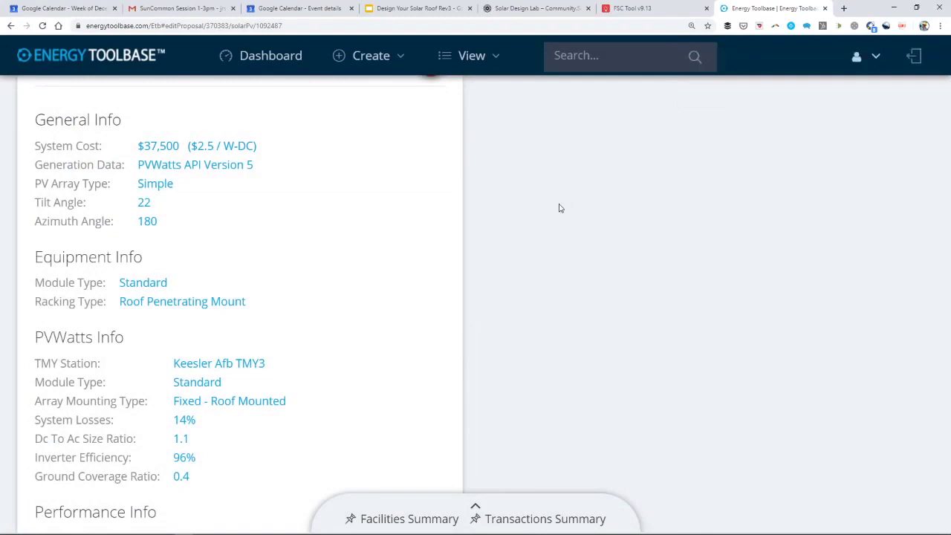
{"action": "scroll", "coordinate": [569, 472], "scroll_direction": "down", "scroll_amount": 4}
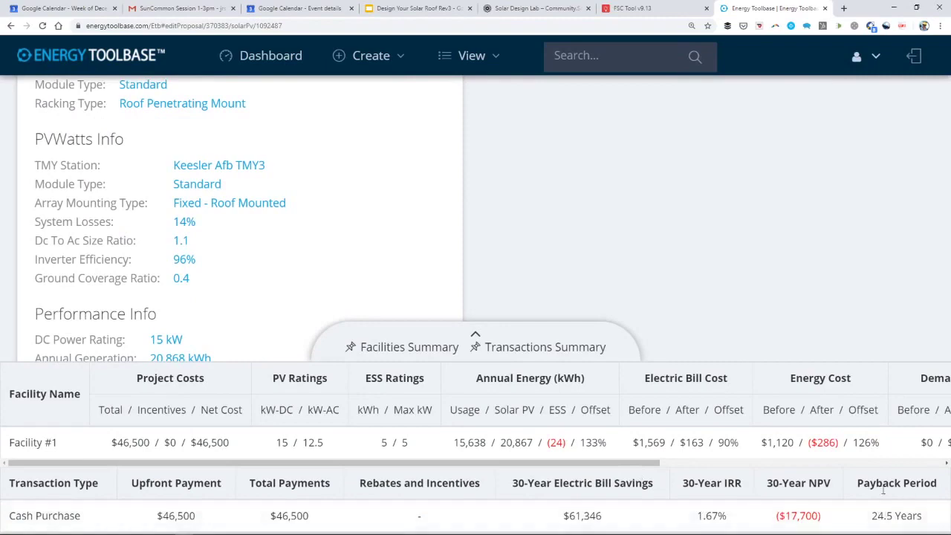
Step: Reopen PV Array 1 and set its DC Power Rating to 3 kW and PV Array Cost to 9000
{"action": "scroll", "coordinate": [684, 196], "scroll_direction": "up", "scroll_amount": 5}
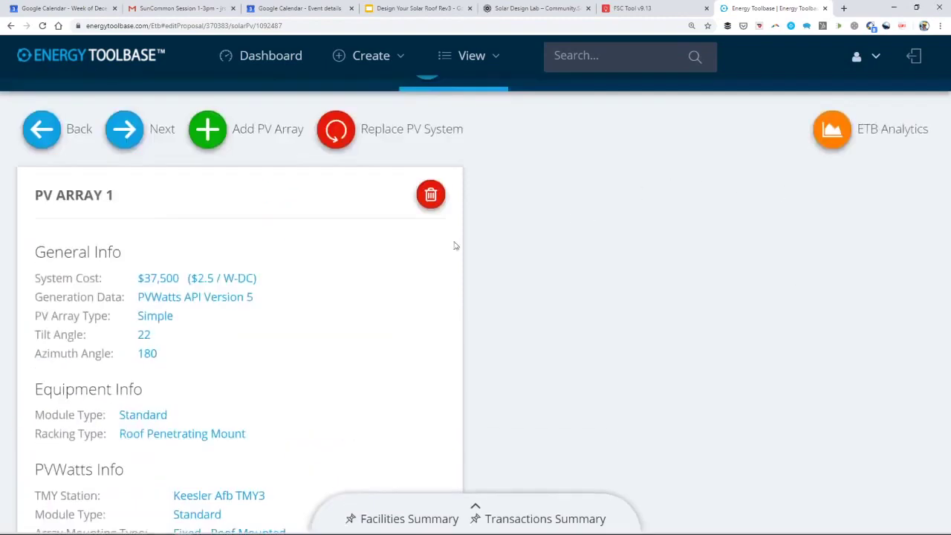
{"action": "scroll", "coordinate": [371, 227], "scroll_direction": "down", "scroll_amount": 2}
{"action": "left_click", "coordinate": [231, 147]}
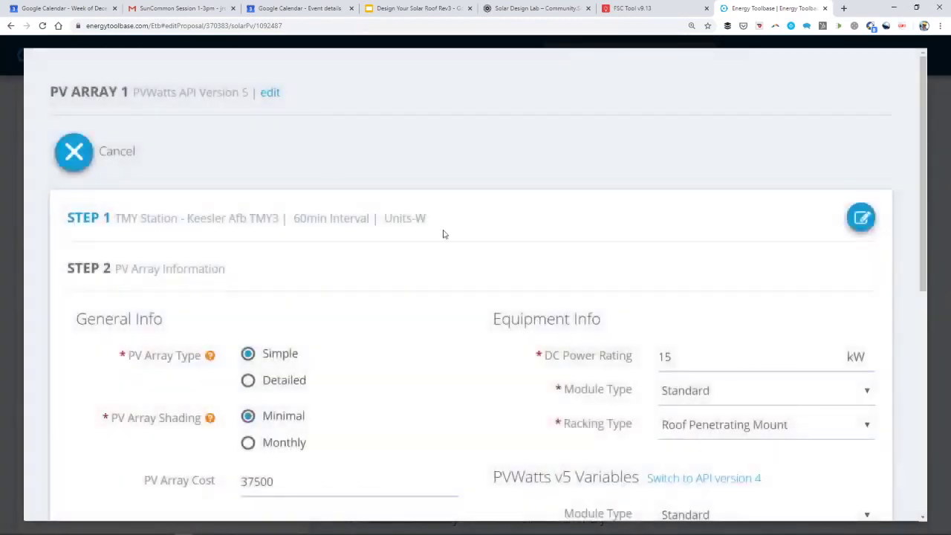
{"action": "scroll", "coordinate": [410, 305], "scroll_direction": "down", "scroll_amount": 2}
{"action": "double_click", "coordinate": [720, 225]}
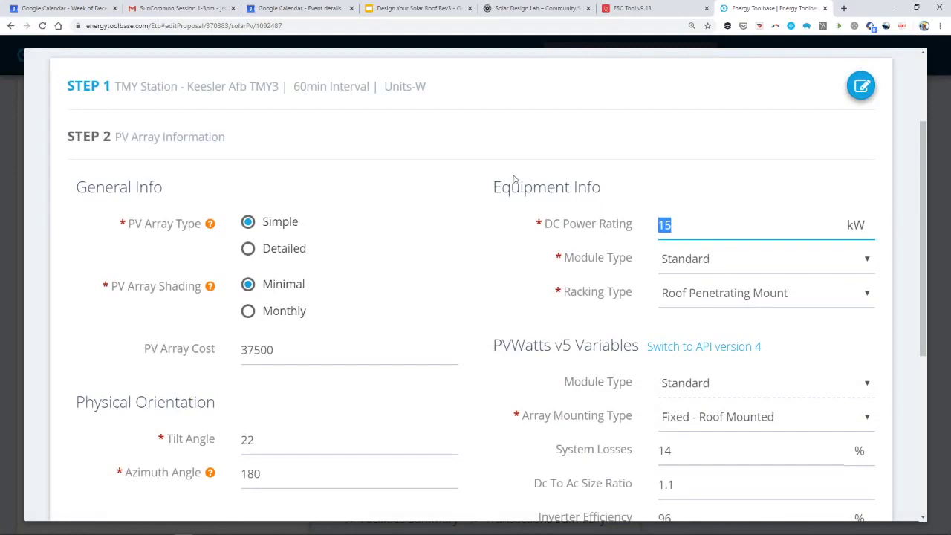
{"action": "type", "text": "3"}
{"action": "double_click", "coordinate": [295, 342]}
{"action": "type", "text": "9000"}
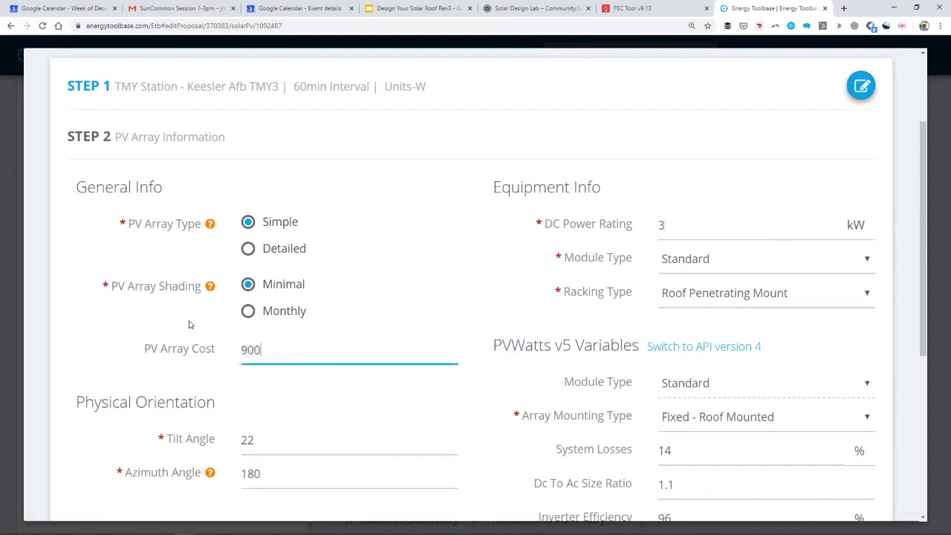
{"action": "left_click", "coordinate": [500, 147]}
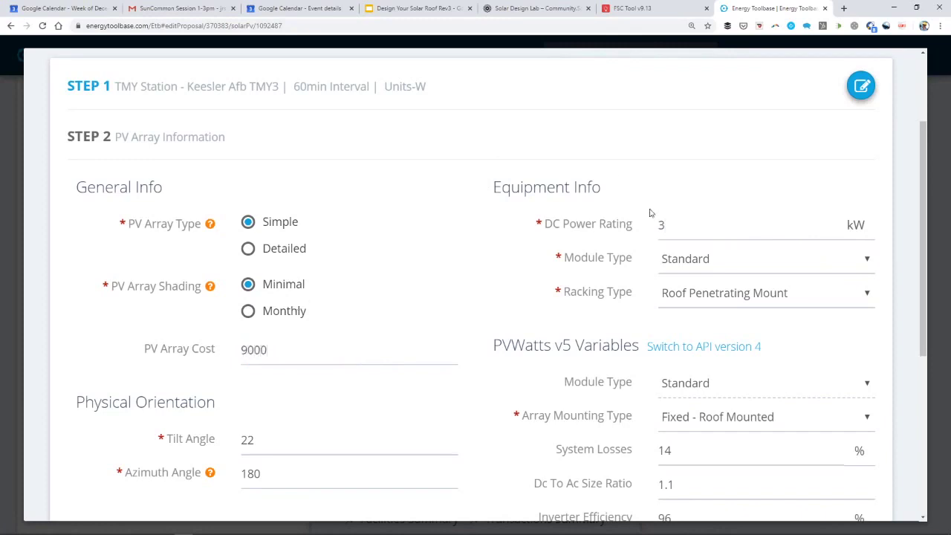
Step: Look over the remaining PV Array 1 settings and save the array
{"action": "scroll", "coordinate": [656, 297], "scroll_direction": "down", "scroll_amount": 4}
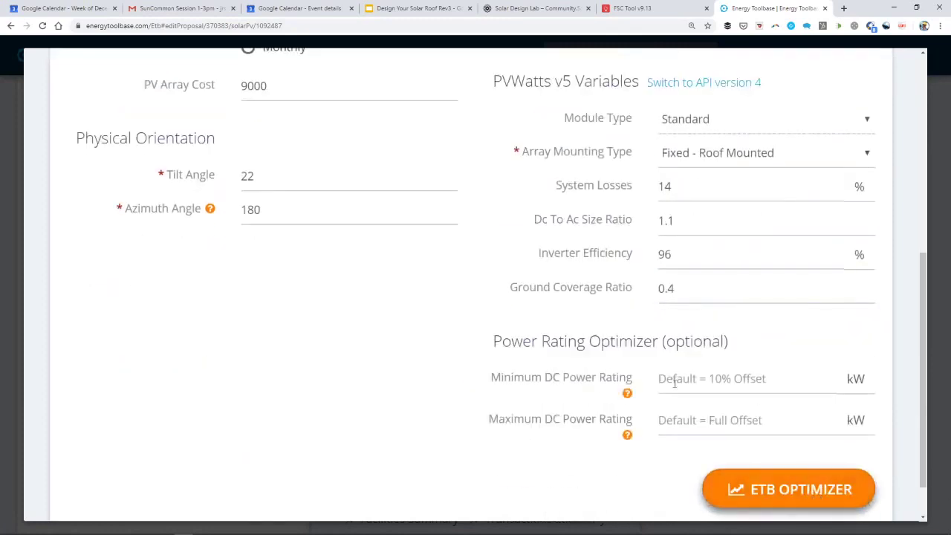
{"action": "scroll", "coordinate": [612, 347], "scroll_direction": "down", "scroll_amount": 1}
{"action": "scroll", "coordinate": [610, 350], "scroll_direction": "up", "scroll_amount": 5}
{"action": "scroll", "coordinate": [258, 120], "scroll_direction": "up", "scroll_amount": 2}
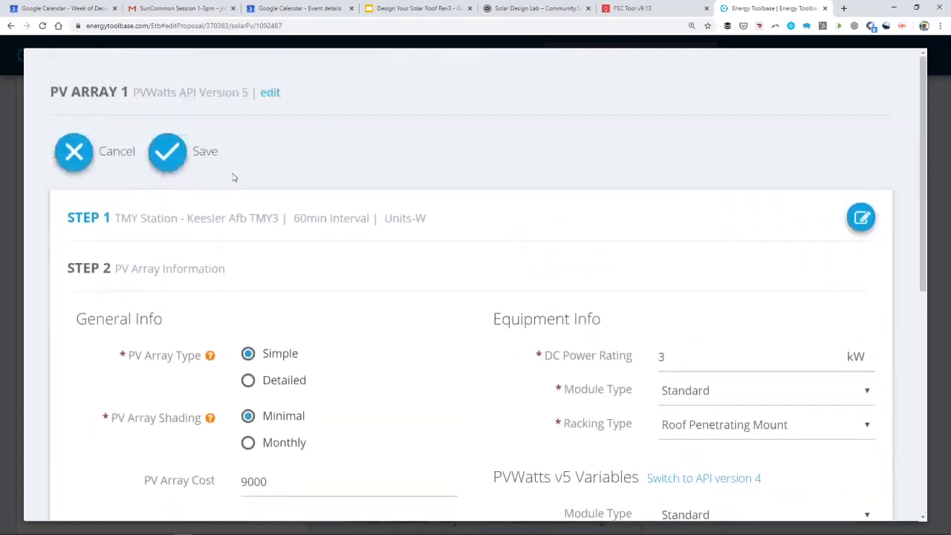
{"action": "left_click", "coordinate": [165, 155]}
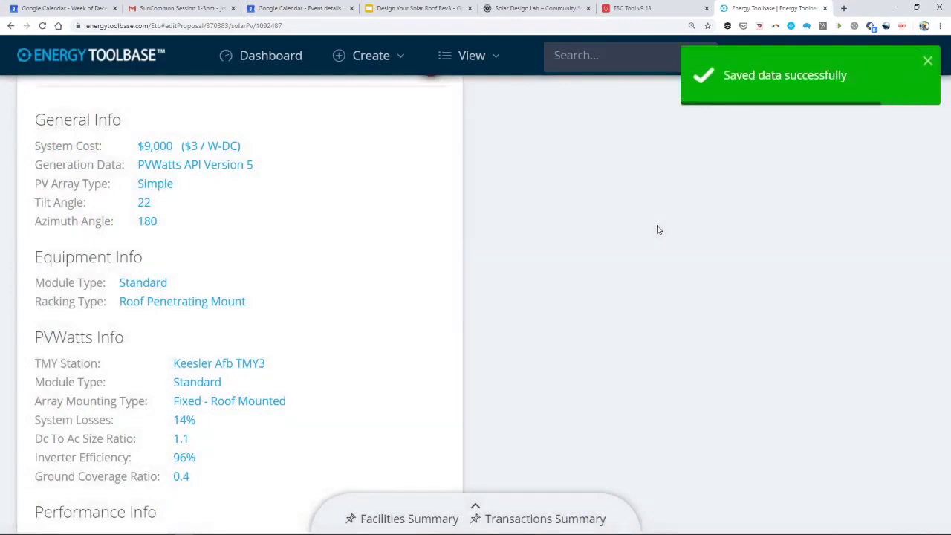
{"action": "left_click", "coordinate": [929, 64]}
Step: Open the proposal's Energy Storage section and examine the ESS performance details, including the blended savings per kWh
{"action": "scroll", "coordinate": [574, 278], "scroll_direction": "up", "scroll_amount": 3}
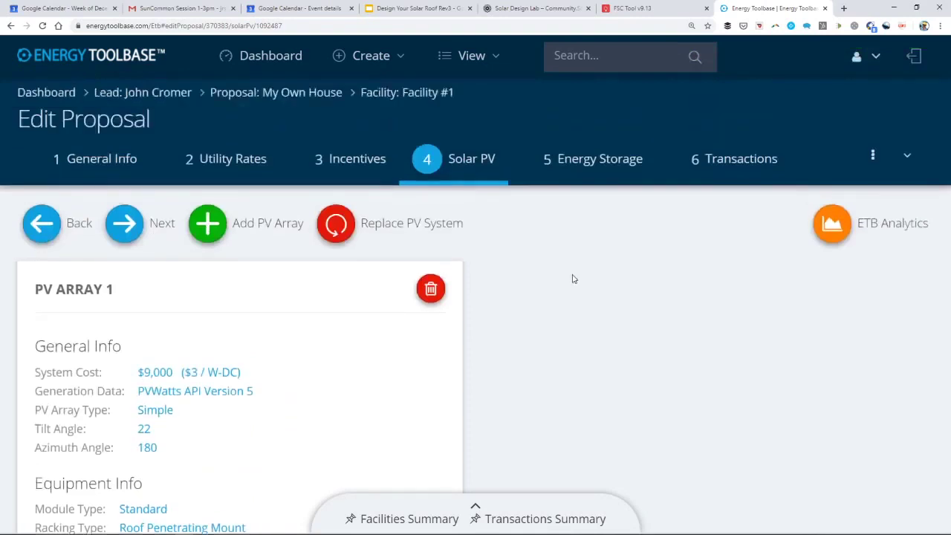
{"action": "left_click", "coordinate": [608, 168]}
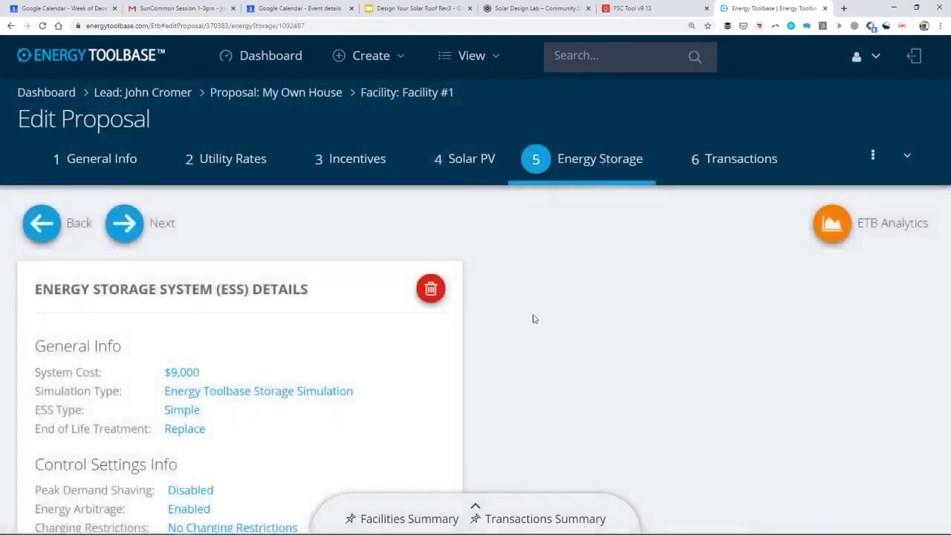
{"action": "scroll", "coordinate": [518, 327], "scroll_direction": "down", "scroll_amount": 4}
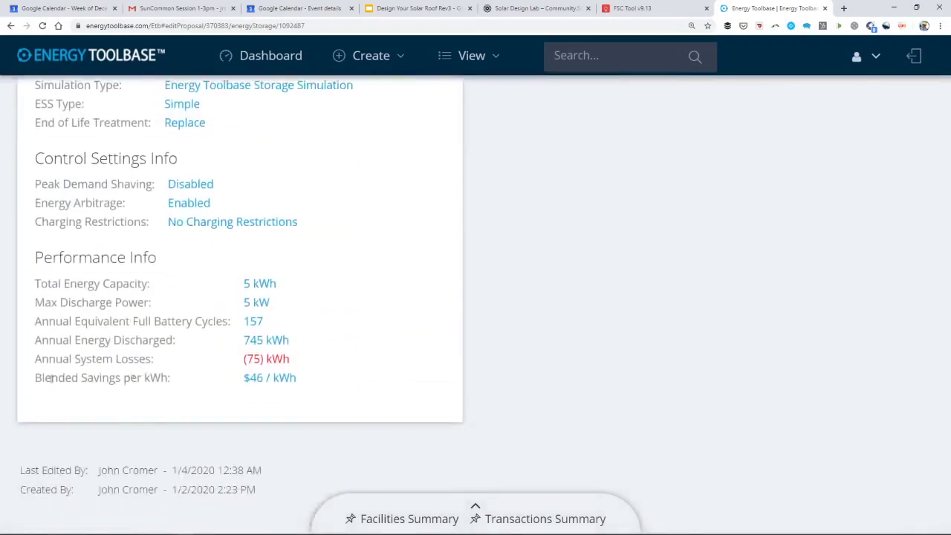
{"action": "left_click_drag", "start_coordinate": [51, 379], "coordinate": [324, 382]}
{"action": "left_click", "coordinate": [355, 385]}
{"action": "scroll", "coordinate": [342, 385], "scroll_direction": "up", "scroll_amount": 2}
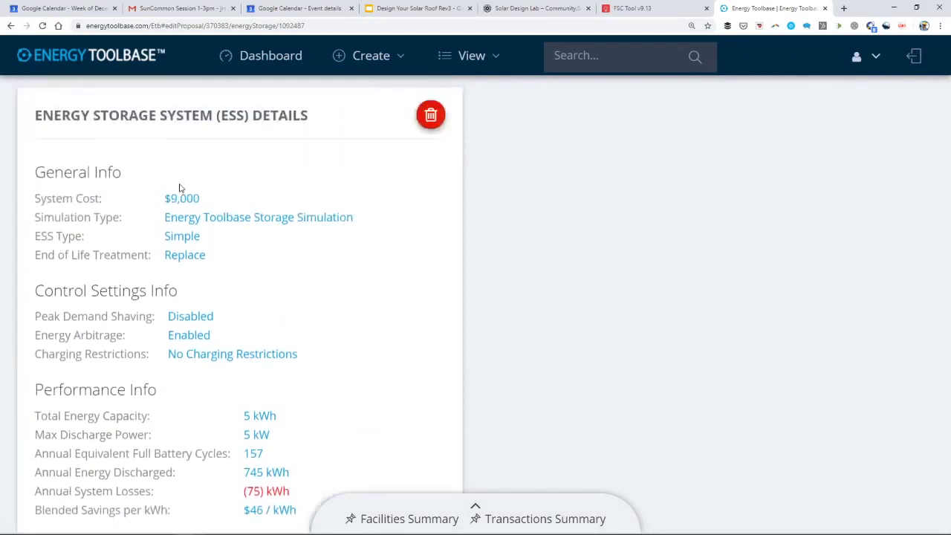
Step: Open the energy storage system for editing and set its Total Energy Capacity to 10 kWh and System Cost to 14000
{"action": "left_click", "coordinate": [184, 200]}
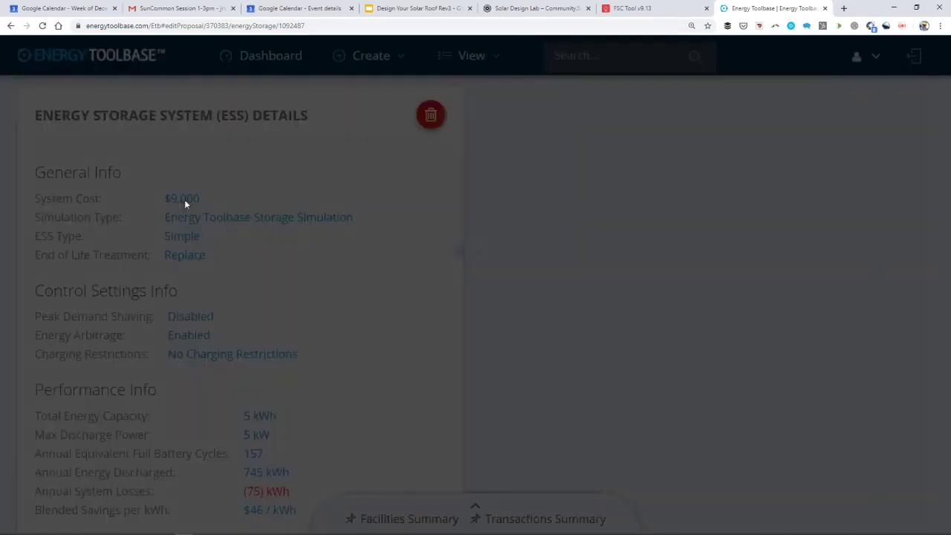
{"action": "scroll", "coordinate": [448, 249], "scroll_direction": "down", "scroll_amount": 3}
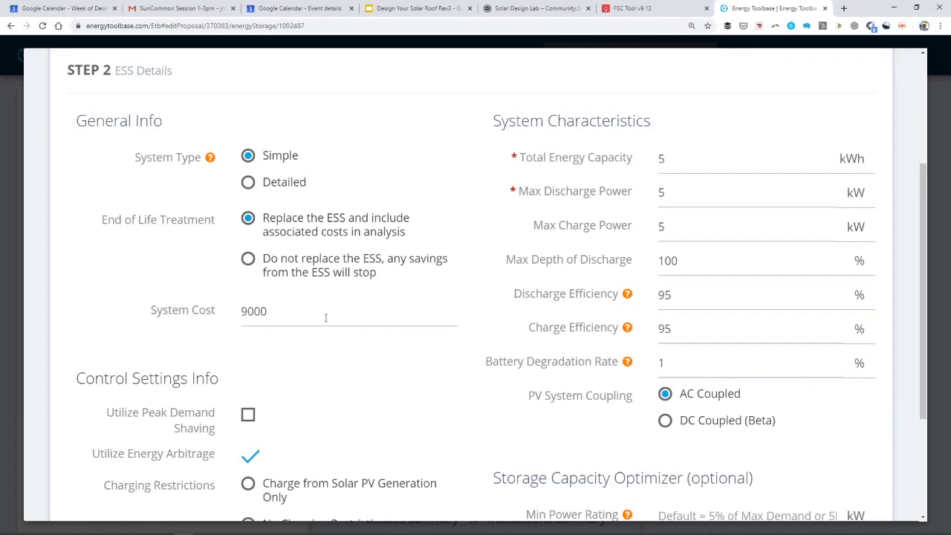
{"action": "left_click_drag", "start_coordinate": [687, 165], "coordinate": [561, 144]}
{"action": "type", "text": "10"}
{"action": "left_click", "coordinate": [250, 311]}
{"action": "left_click_drag", "start_coordinate": [248, 310], "coordinate": [202, 312]}
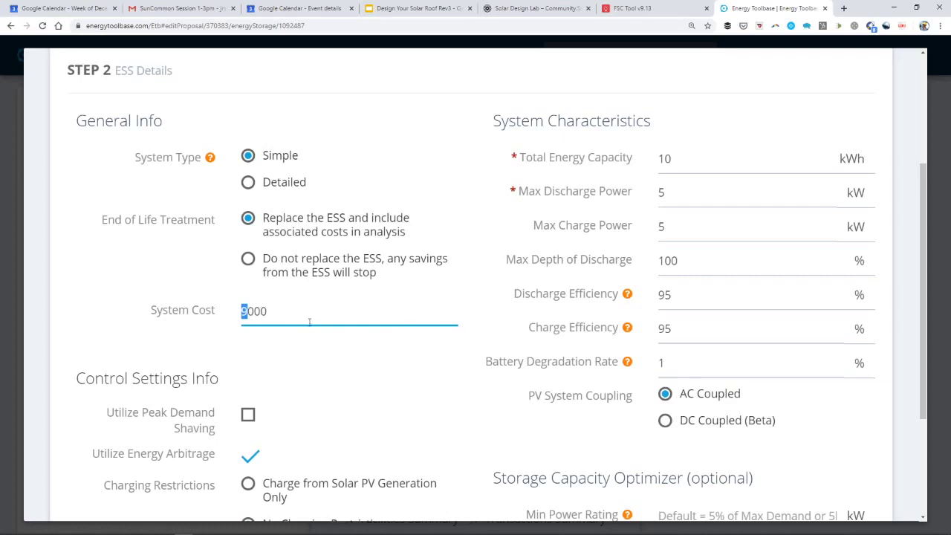
{"action": "type", "text": "14"}
Step: Look over the remaining ESS settings, including Max Discharge Power, and save the energy storage system
{"action": "scroll", "coordinate": [472, 323], "scroll_direction": "down", "scroll_amount": 3}
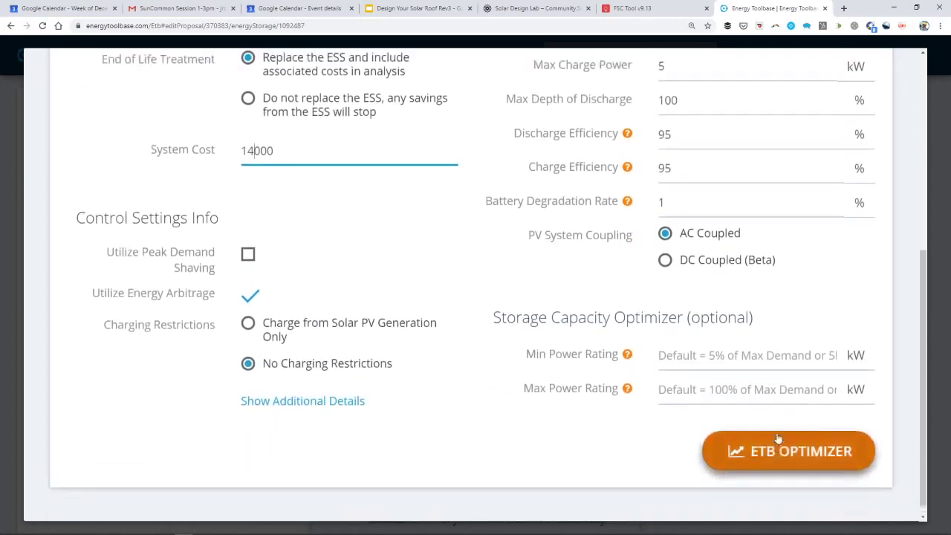
{"action": "scroll", "coordinate": [658, 169], "scroll_direction": "up", "scroll_amount": 3}
{"action": "left_click_drag", "start_coordinate": [662, 216], "coordinate": [609, 213]}
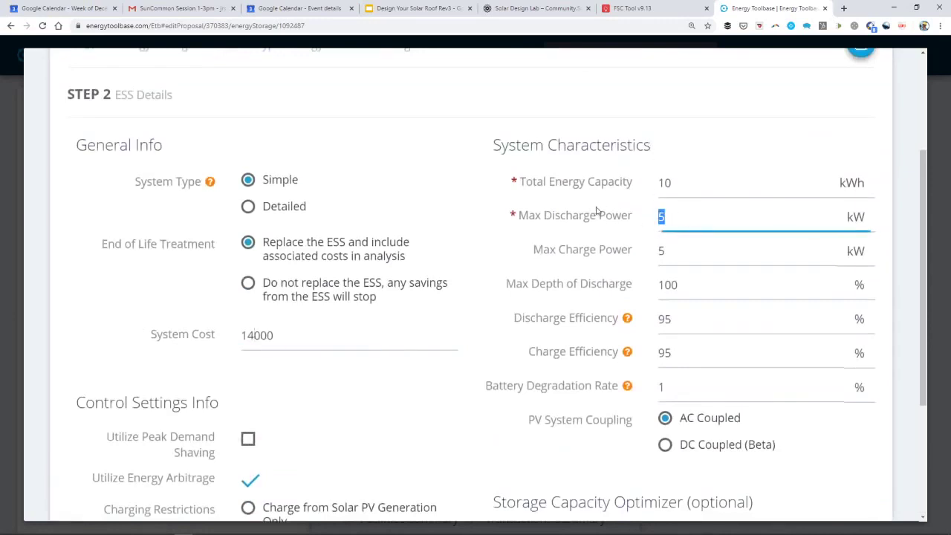
{"action": "scroll", "coordinate": [735, 382], "scroll_direction": "down", "scroll_amount": 3}
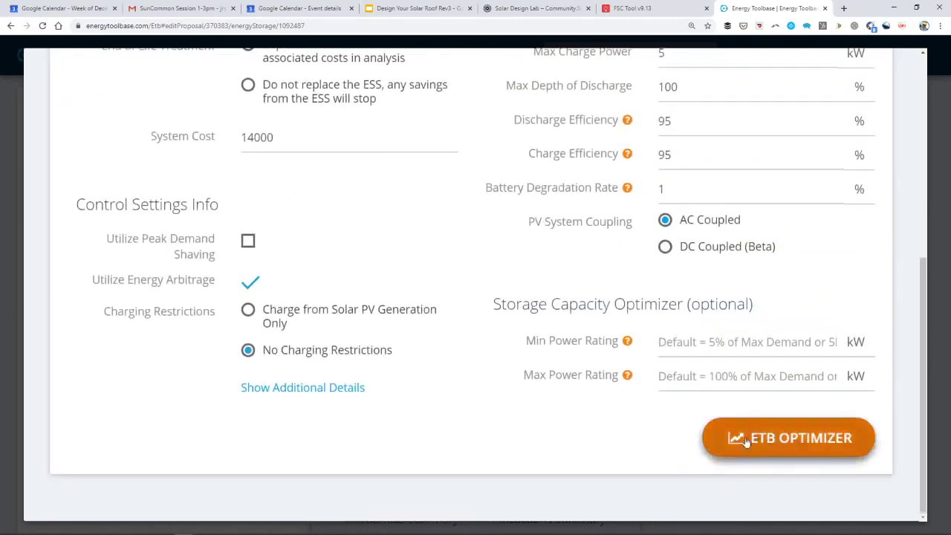
{"action": "scroll", "coordinate": [640, 438], "scroll_direction": "up", "scroll_amount": 5}
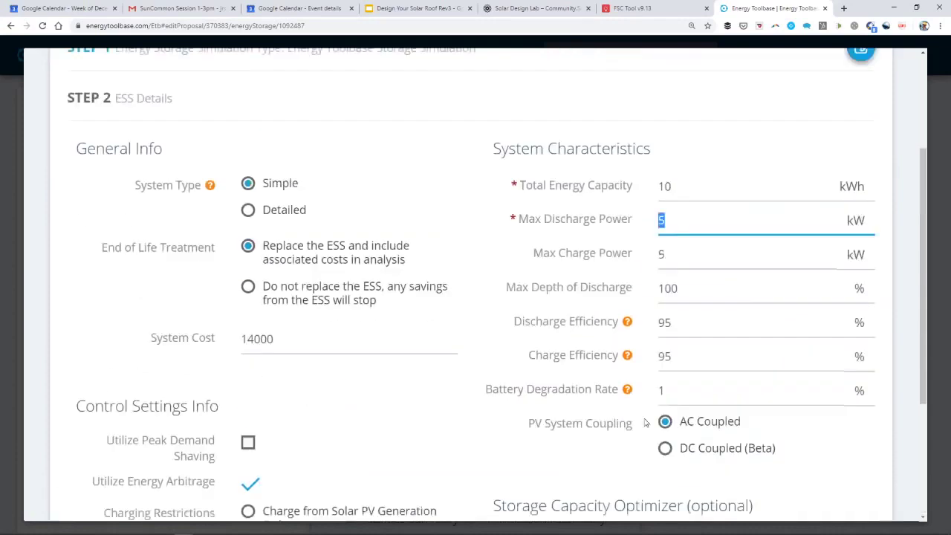
{"action": "left_click", "coordinate": [167, 109]}
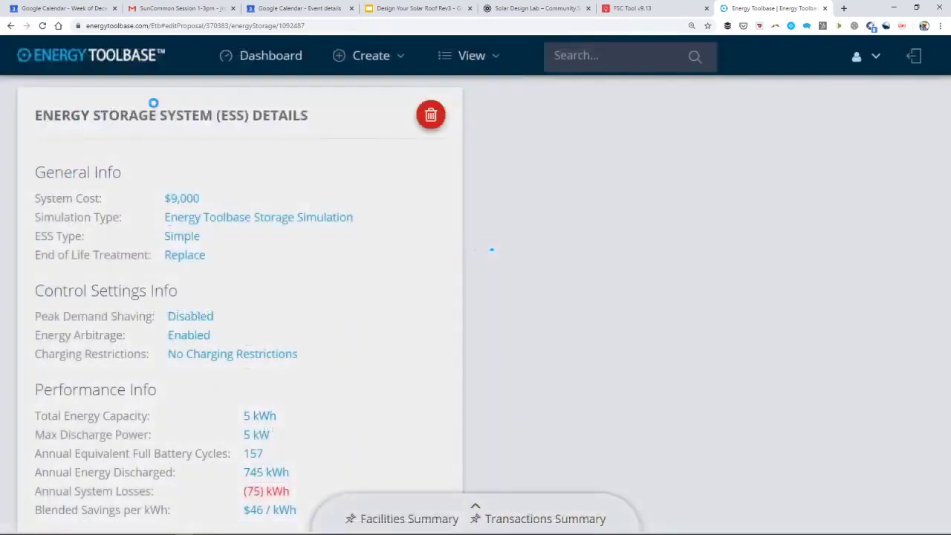
Step: Examine the ESS performance details for the 10 kWh system, especially the blended savings per kWh
{"action": "scroll", "coordinate": [358, 308], "scroll_direction": "down", "scroll_amount": 2}
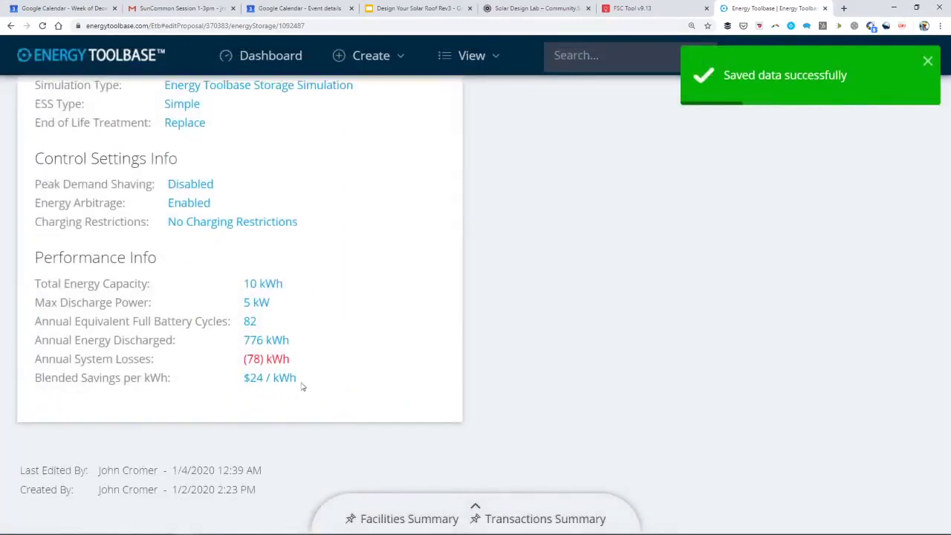
{"action": "triple_click", "coordinate": [239, 382]}
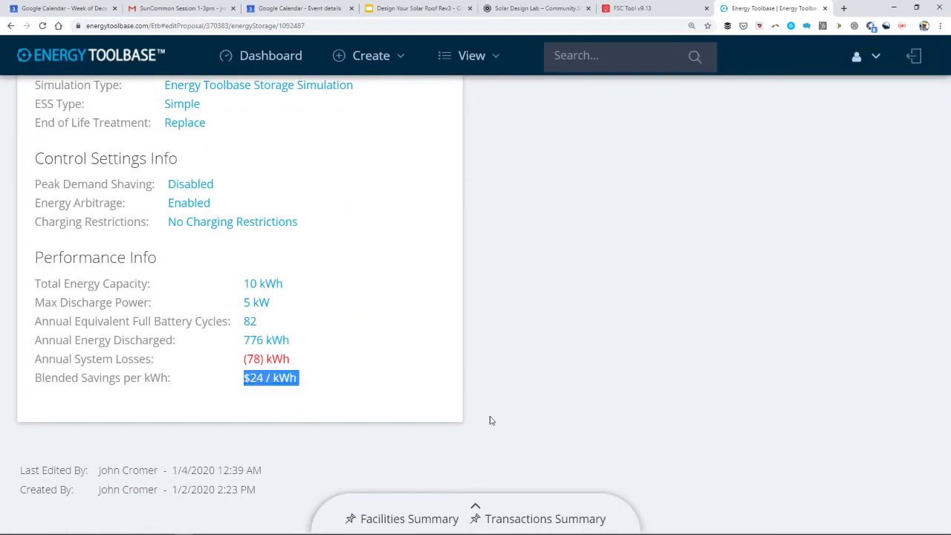
{"action": "scroll", "coordinate": [490, 421], "scroll_direction": "up", "scroll_amount": 3}
{"action": "scroll", "coordinate": [484, 422], "scroll_direction": "down", "scroll_amount": 2}
{"action": "scroll", "coordinate": [469, 402], "scroll_direction": "up", "scroll_amount": 2}
{"action": "scroll", "coordinate": [460, 388], "scroll_direction": "up", "scroll_amount": 1}
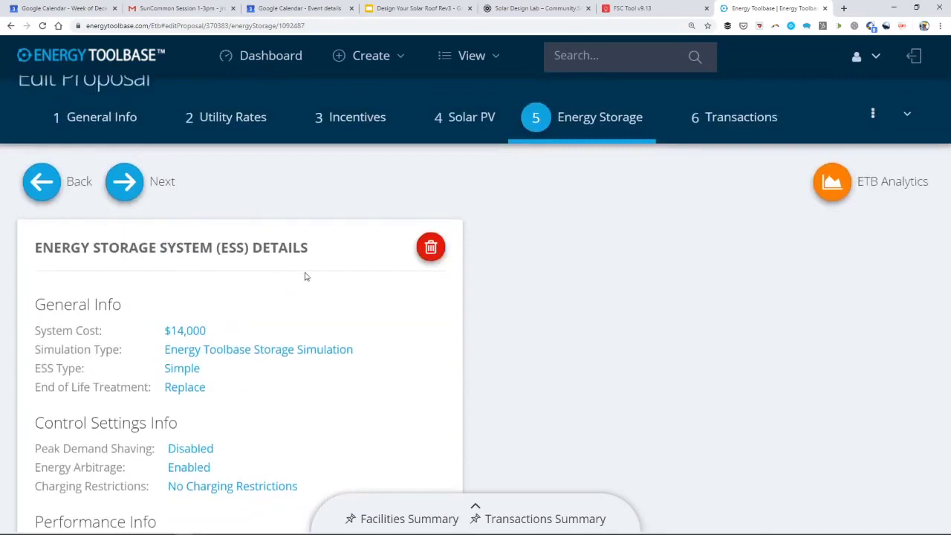
Step: Open the proposal's Transactions section and examine the Cash Purchase key values from IRR through payback period and ROI
{"action": "left_click", "coordinate": [753, 121]}
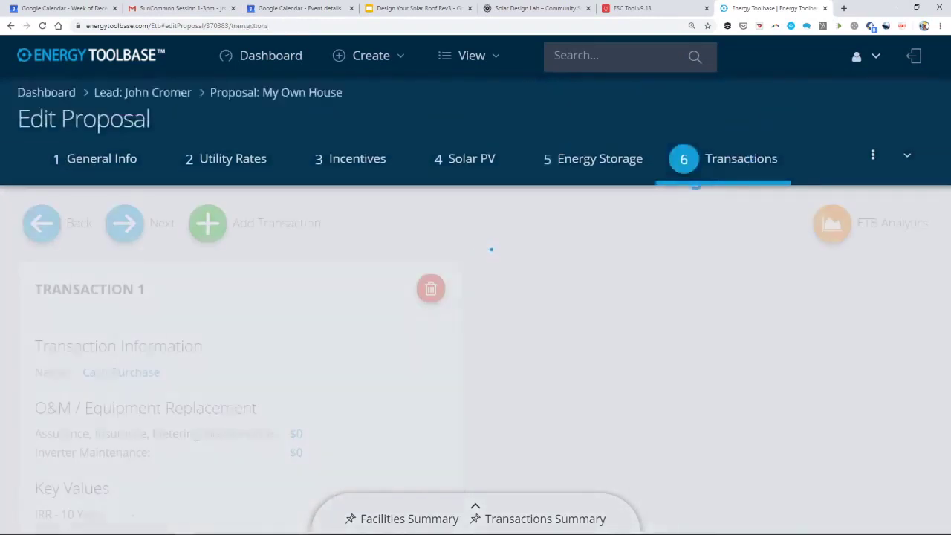
{"action": "scroll", "coordinate": [582, 329], "scroll_direction": "down", "scroll_amount": 4}
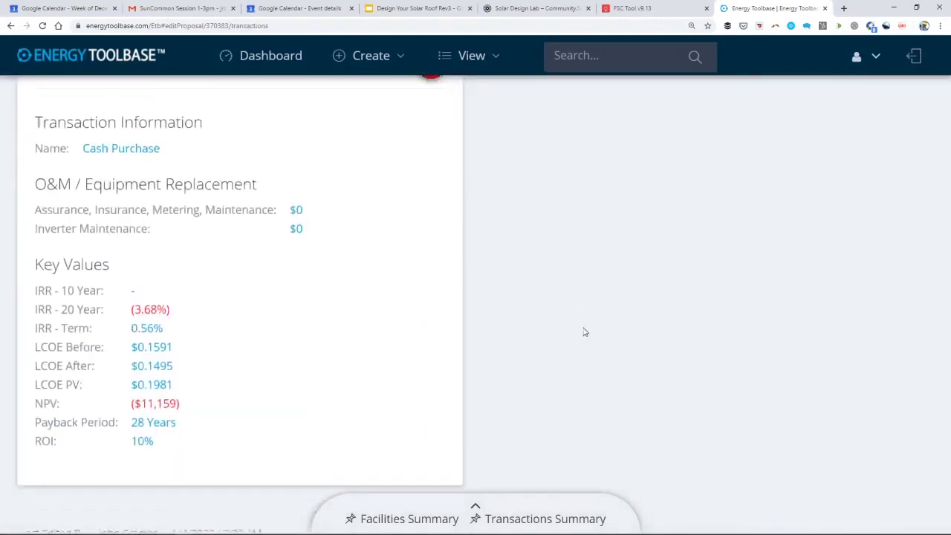
{"action": "scroll", "coordinate": [577, 329], "scroll_direction": "up", "scroll_amount": 5}
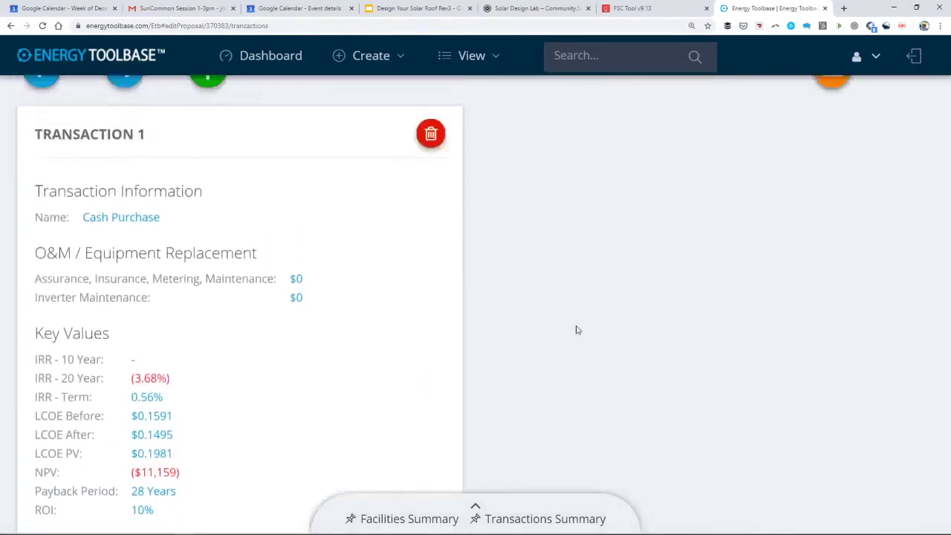
{"action": "scroll", "coordinate": [205, 333], "scroll_direction": "down", "scroll_amount": 2}
{"action": "scroll", "coordinate": [205, 333], "scroll_direction": "down", "scroll_amount": 2}
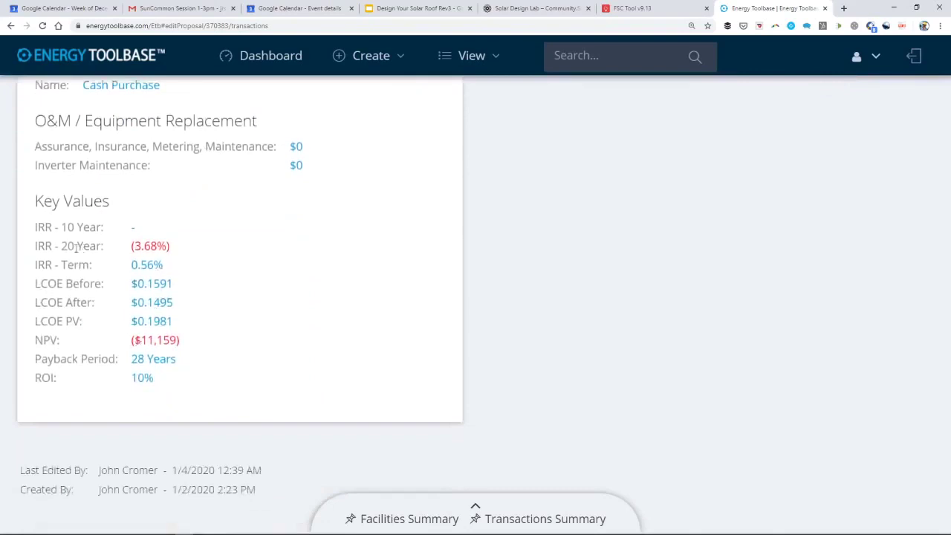
{"action": "left_click_drag", "start_coordinate": [63, 246], "coordinate": [222, 365]}
{"action": "left_click", "coordinate": [274, 397]}
{"action": "scroll", "coordinate": [272, 400], "scroll_direction": "up", "scroll_amount": 1}
{"action": "scroll", "coordinate": [272, 400], "scroll_direction": "up", "scroll_amount": 3}
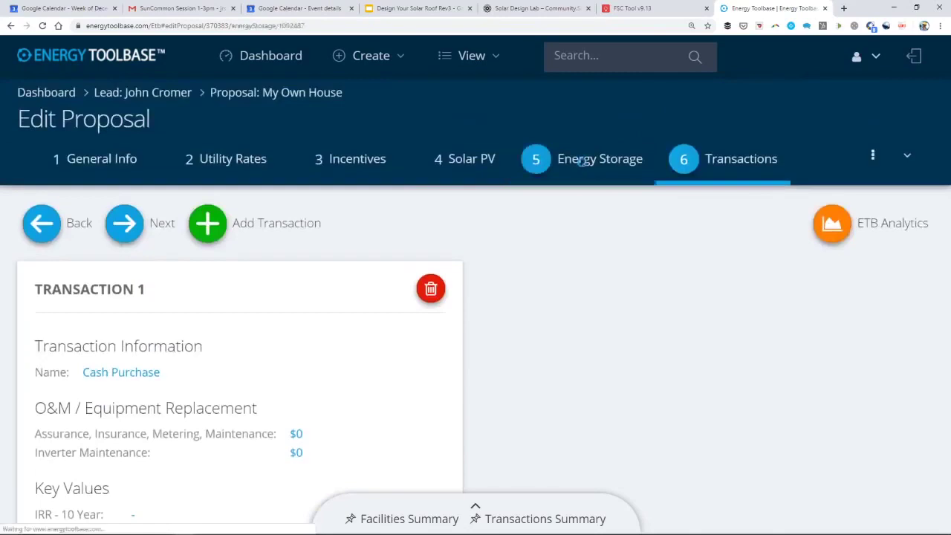
Step: Reopen the energy storage system for editing and set its Total Energy Capacity to 5 kWh and System Cost to 9000
{"action": "left_click", "coordinate": [583, 161]}
{"action": "scroll", "coordinate": [486, 335], "scroll_direction": "down", "scroll_amount": 4}
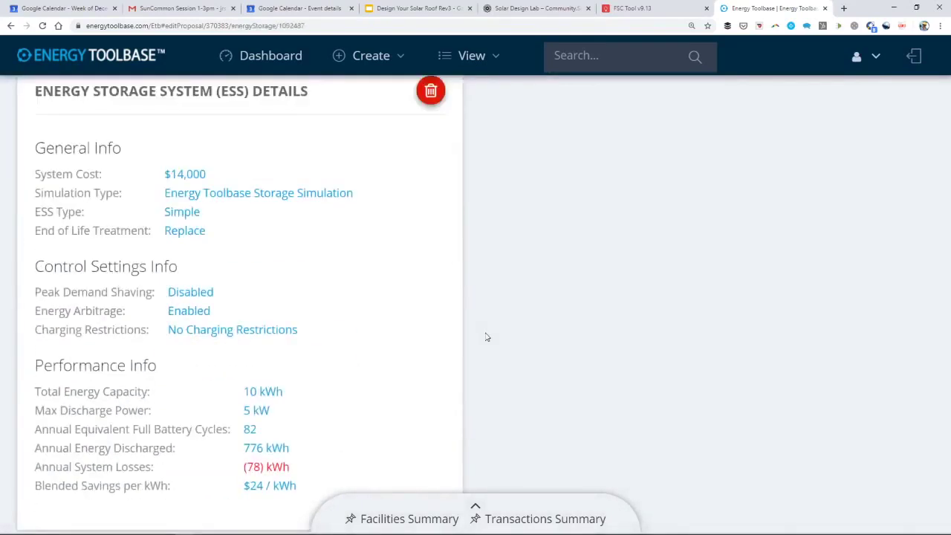
{"action": "scroll", "coordinate": [189, 304], "scroll_direction": "up", "scroll_amount": 5}
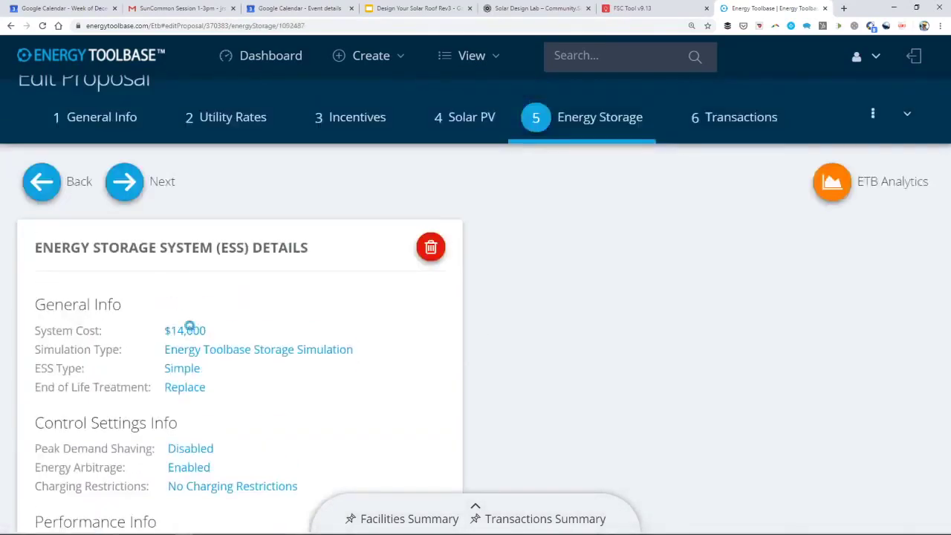
{"action": "left_click", "coordinate": [183, 329]}
{"action": "double_click", "coordinate": [697, 357]}
{"action": "type", "text": "5"}
{"action": "scroll", "coordinate": [618, 367], "scroll_direction": "down", "scroll_amount": 3}
{"action": "left_click_drag", "start_coordinate": [301, 302], "coordinate": [165, 300]}
{"action": "type", "text": "9000"}
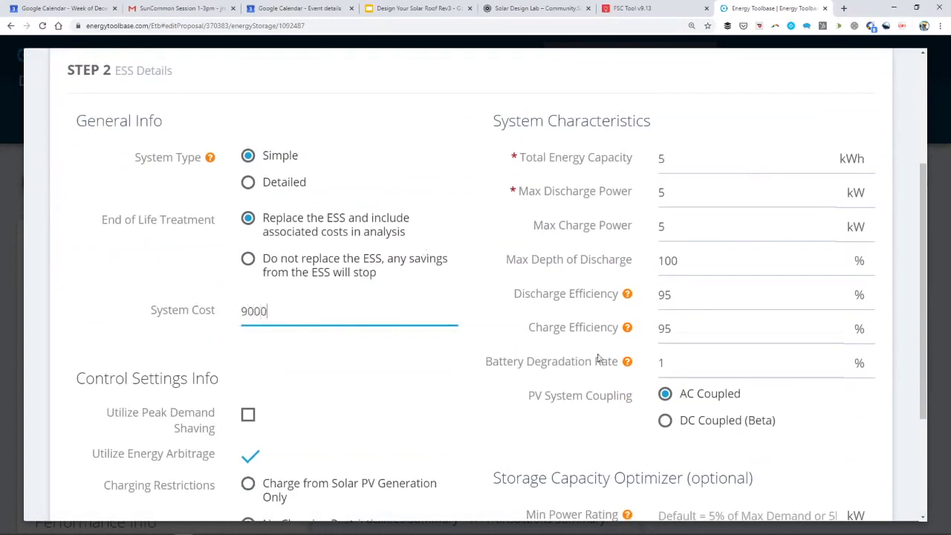
Step: Check the rest of the energy storage system's settings and save it
{"action": "scroll", "coordinate": [598, 360], "scroll_direction": "down", "scroll_amount": 3}
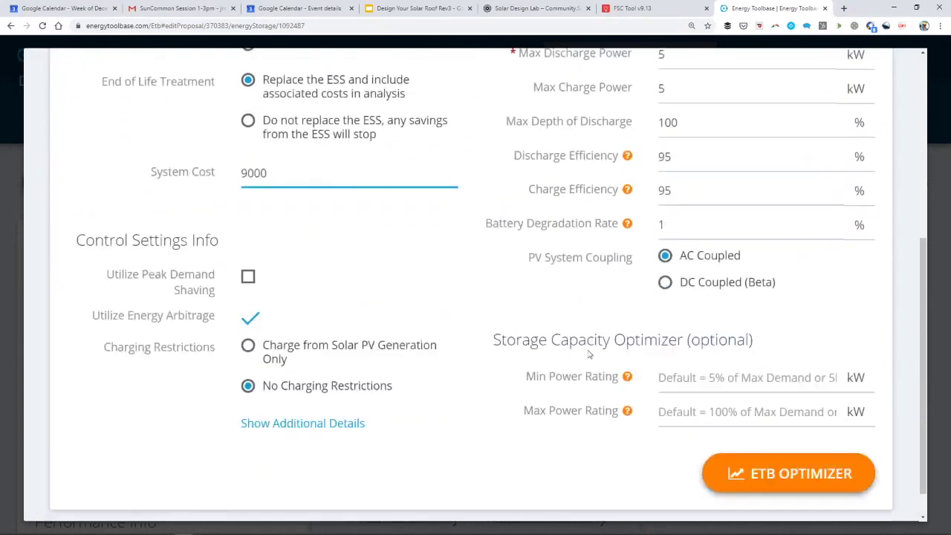
{"action": "scroll", "coordinate": [763, 456], "scroll_direction": "up", "scroll_amount": 3}
{"action": "scroll", "coordinate": [792, 471], "scroll_direction": "down", "scroll_amount": 3}
{"action": "left_click", "coordinate": [773, 446]}
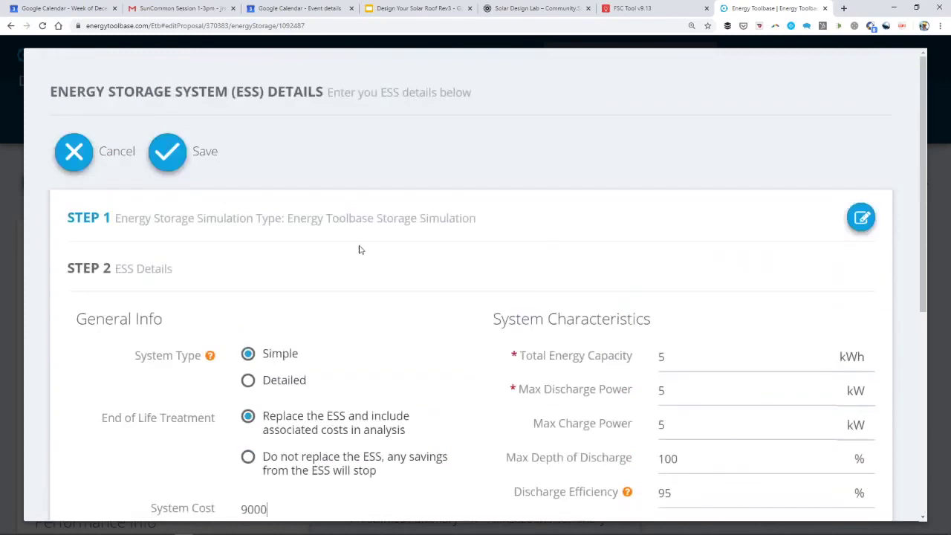
{"action": "left_click", "coordinate": [172, 159]}
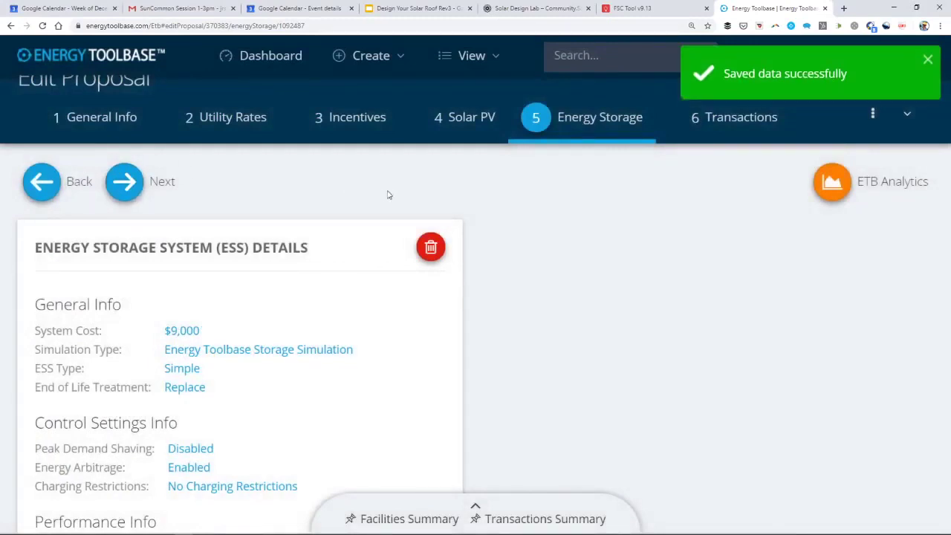
Step: Examine the ESS performance details for the 5 kWh system, especially the blended savings per kWh
{"action": "scroll", "coordinate": [442, 342], "scroll_direction": "down", "scroll_amount": 3}
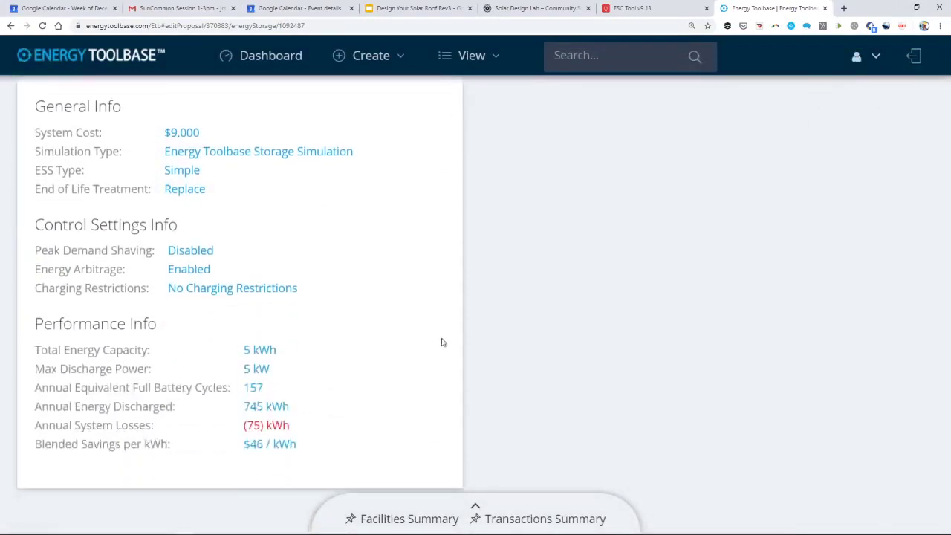
{"action": "scroll", "coordinate": [442, 339], "scroll_direction": "down", "scroll_amount": 1}
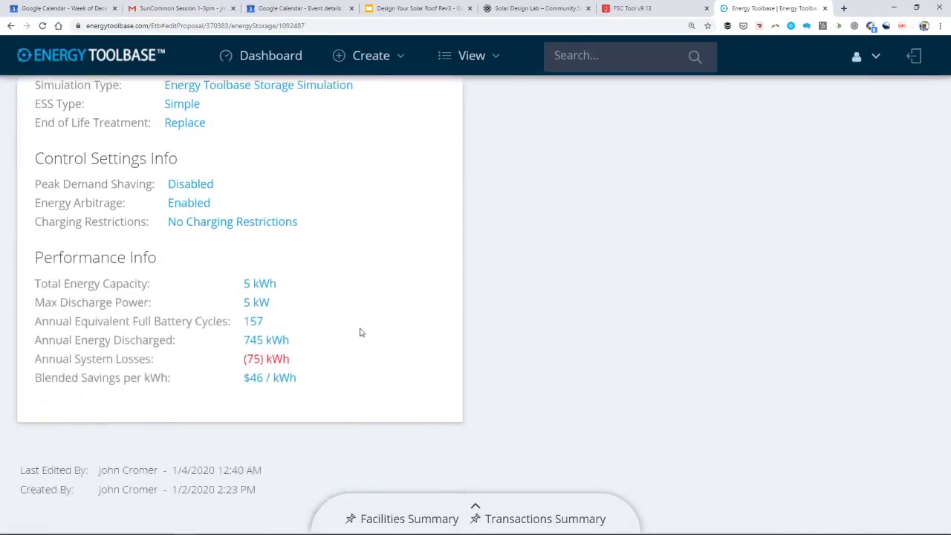
{"action": "left_click_drag", "start_coordinate": [312, 382], "coordinate": [202, 377]}
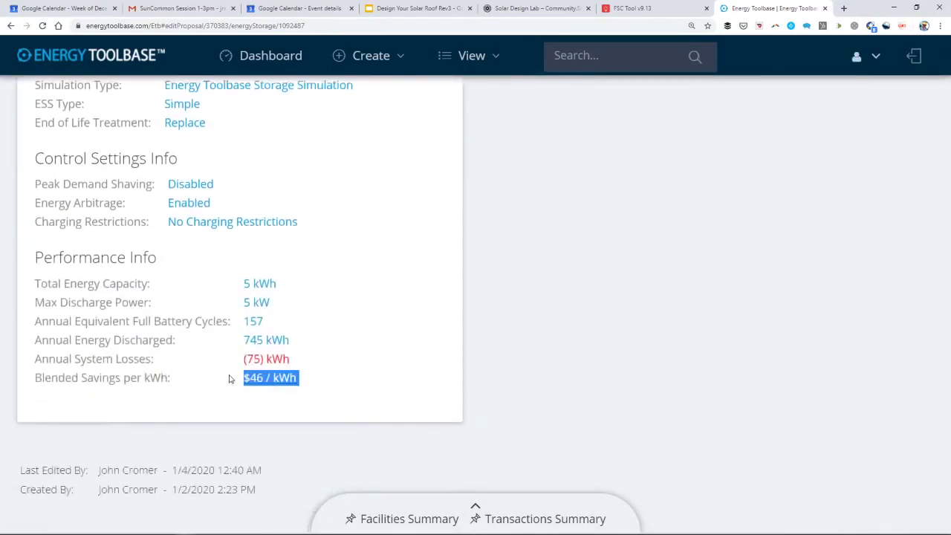
{"action": "scroll", "coordinate": [395, 314], "scroll_direction": "up", "scroll_amount": 4}
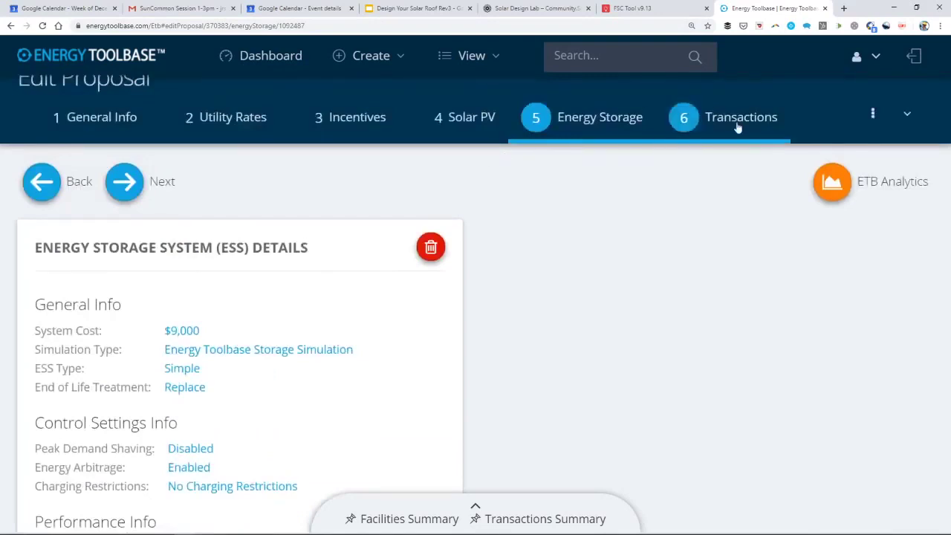
Step: Open the Transactions section and review the Cash Purchase NPV and payback period for the 5 kWh storage option
{"action": "left_click", "coordinate": [715, 129]}
{"action": "scroll", "coordinate": [573, 321], "scroll_direction": "down", "scroll_amount": 4}
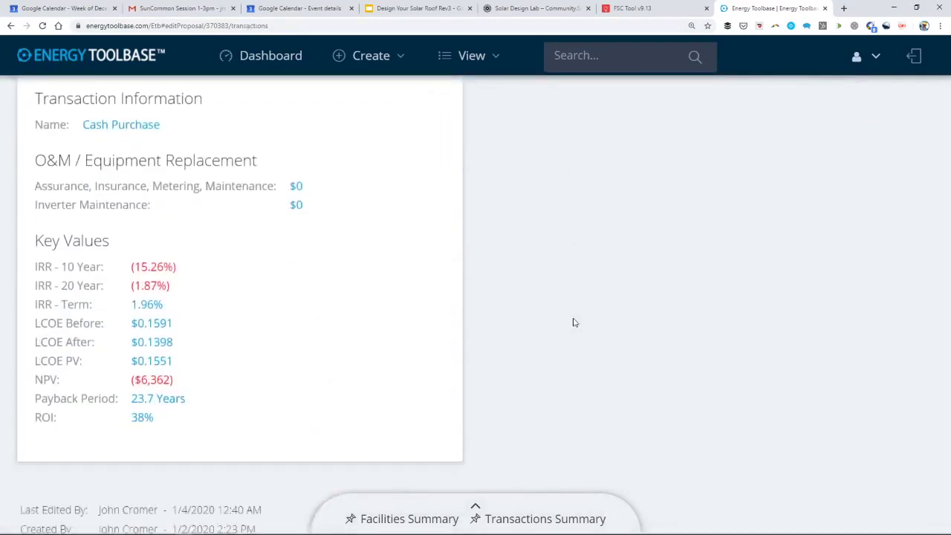
{"action": "left_click_drag", "start_coordinate": [213, 391], "coordinate": [159, 359]}
{"action": "left_click", "coordinate": [401, 362]}
{"action": "scroll", "coordinate": [402, 362], "scroll_direction": "up", "scroll_amount": 4}
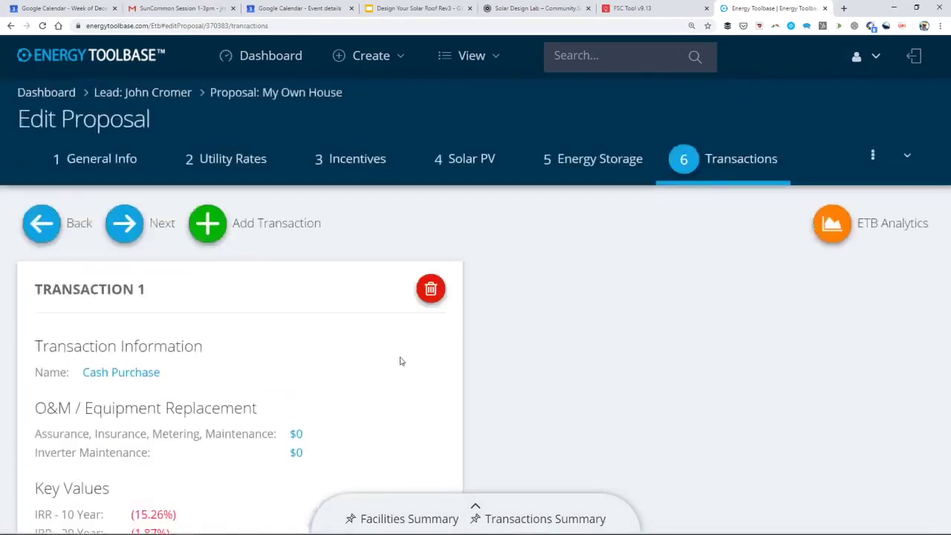
Step: Delete PV Array 1 from the proposal's Solar PV section, saving the change while moving to the Transactions section
{"action": "left_click", "coordinate": [490, 158]}
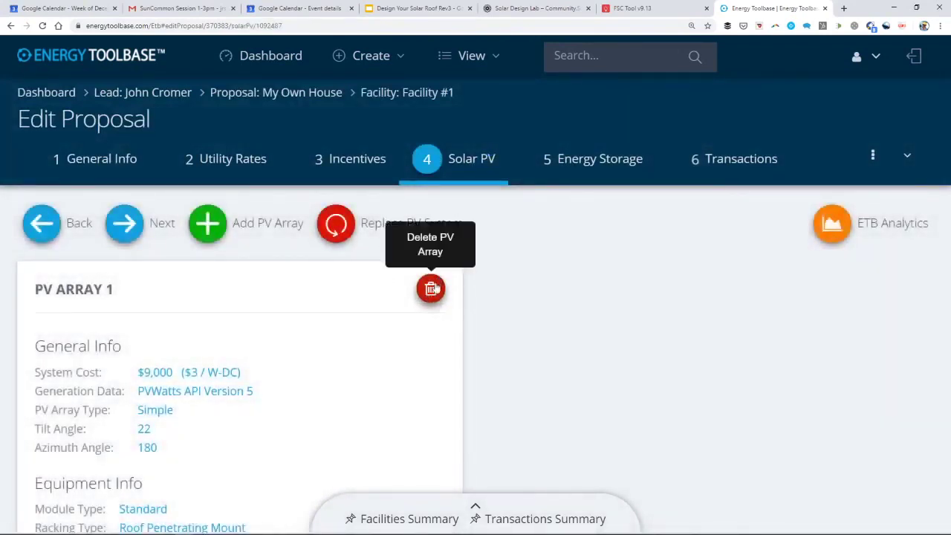
{"action": "left_click", "coordinate": [432, 287]}
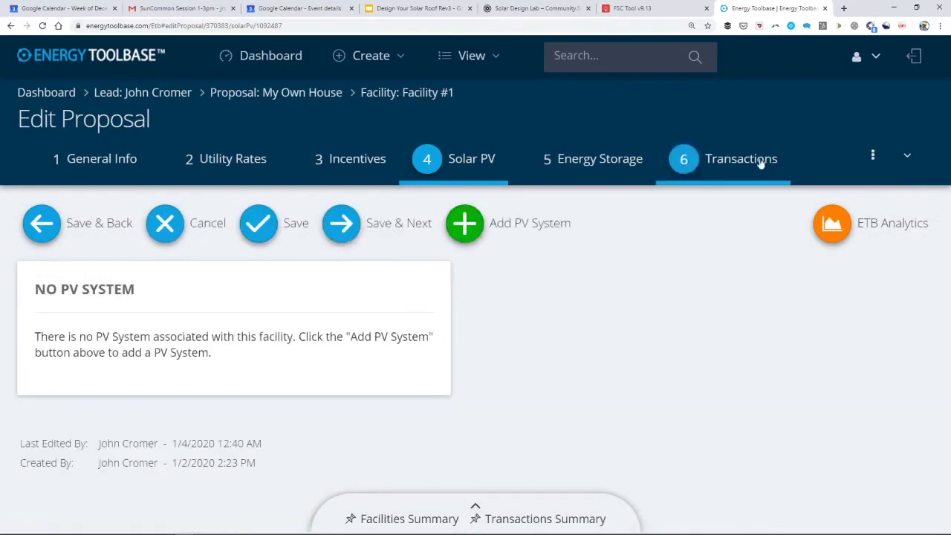
{"action": "left_click", "coordinate": [684, 158]}
{"action": "left_click", "coordinate": [466, 336]}
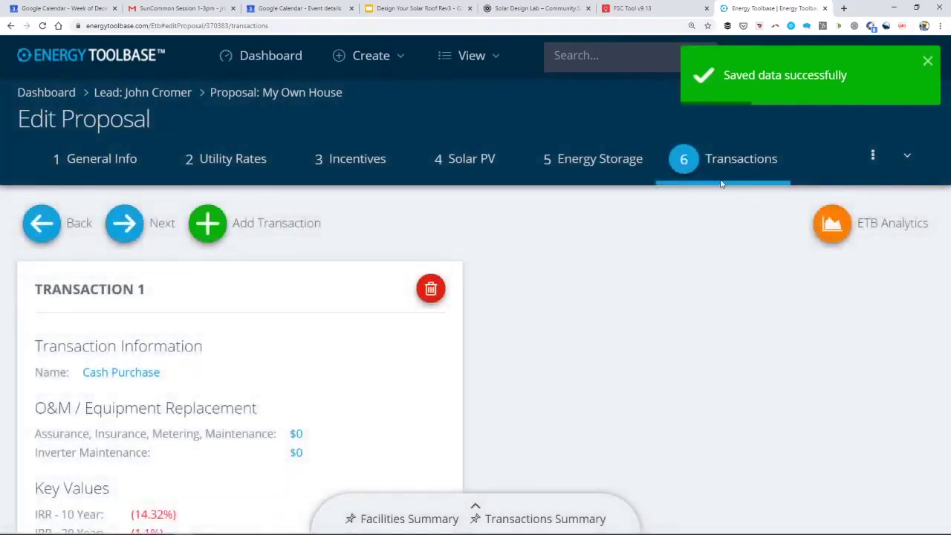
Step: Examine the Cash Purchase key values for the storage-only proposal
{"action": "scroll", "coordinate": [281, 340], "scroll_direction": "down", "scroll_amount": 4}
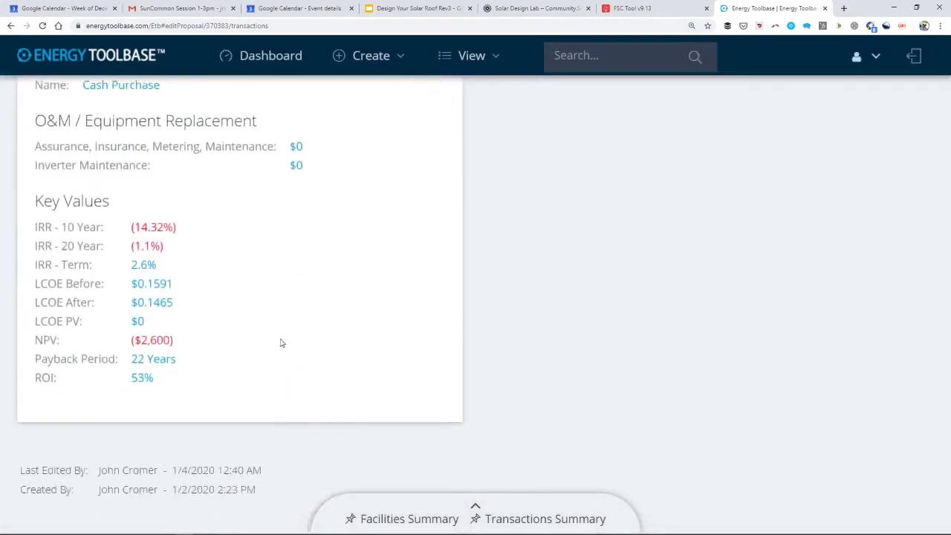
{"action": "left_click_drag", "start_coordinate": [185, 365], "coordinate": [37, 209]}
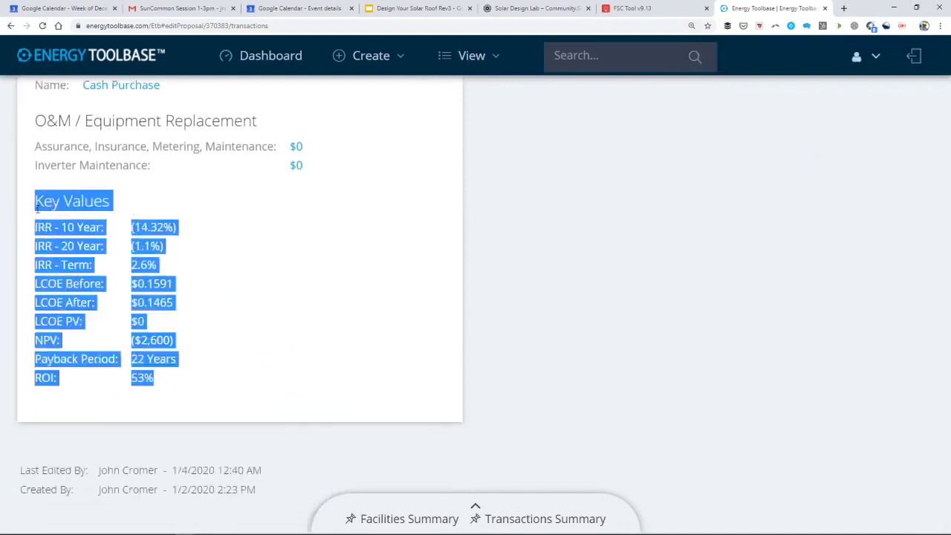
{"action": "left_click", "coordinate": [266, 267]}
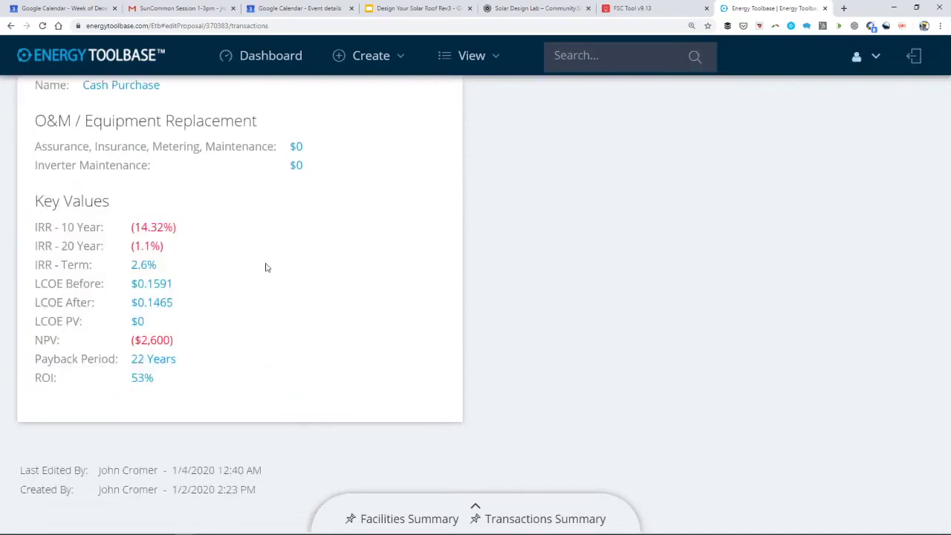
{"action": "scroll", "coordinate": [266, 267], "scroll_direction": "up", "scroll_amount": 3}
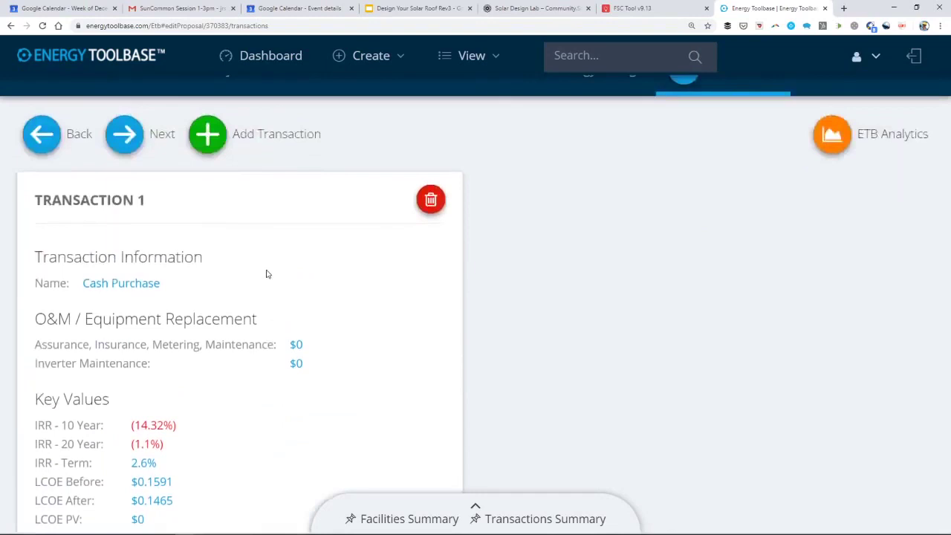
{"action": "scroll", "coordinate": [267, 275], "scroll_direction": "up", "scroll_amount": 1}
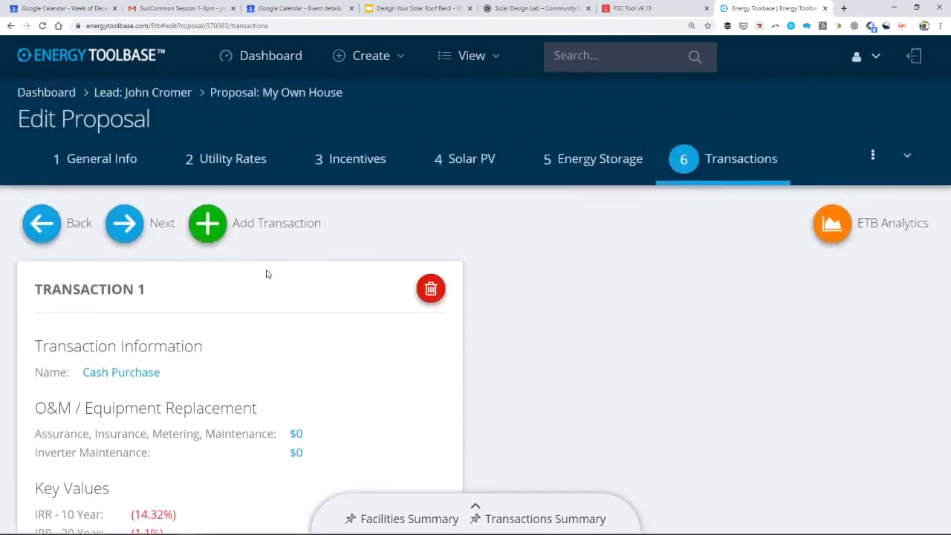
Step: Open the Energy Storage section and examine the ESS performance details for the system without solar
{"action": "left_click", "coordinate": [585, 168]}
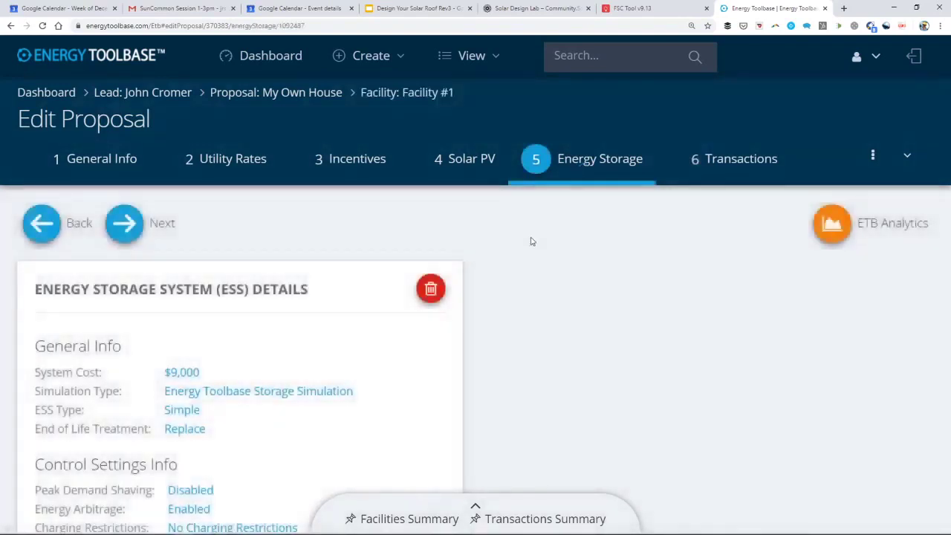
{"action": "scroll", "coordinate": [515, 293], "scroll_direction": "down", "scroll_amount": 3}
{"action": "scroll", "coordinate": [518, 294], "scroll_direction": "down", "scroll_amount": 1}
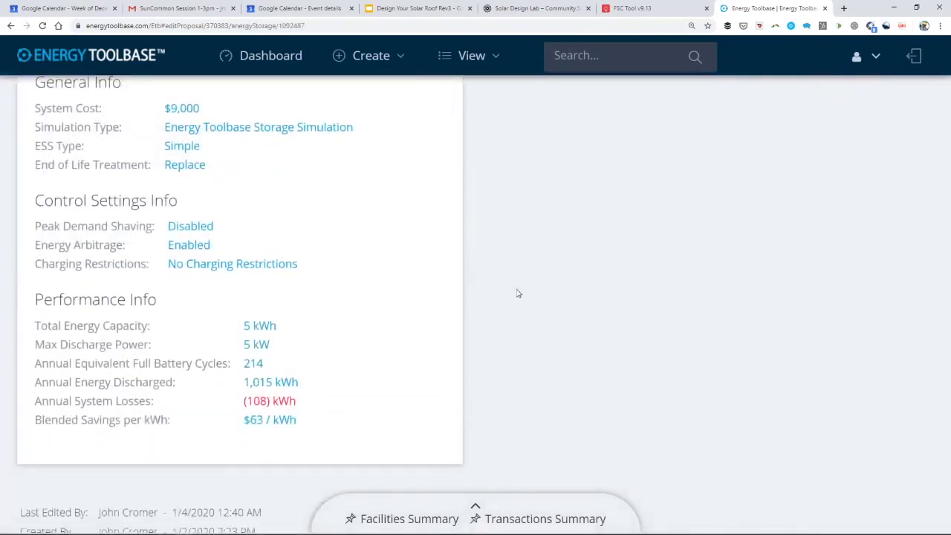
Step: Examine the facilities and transactions summaries for the storage-only proposal alongside the ESS details
{"action": "mouse_move", "coordinate": [487, 499]}
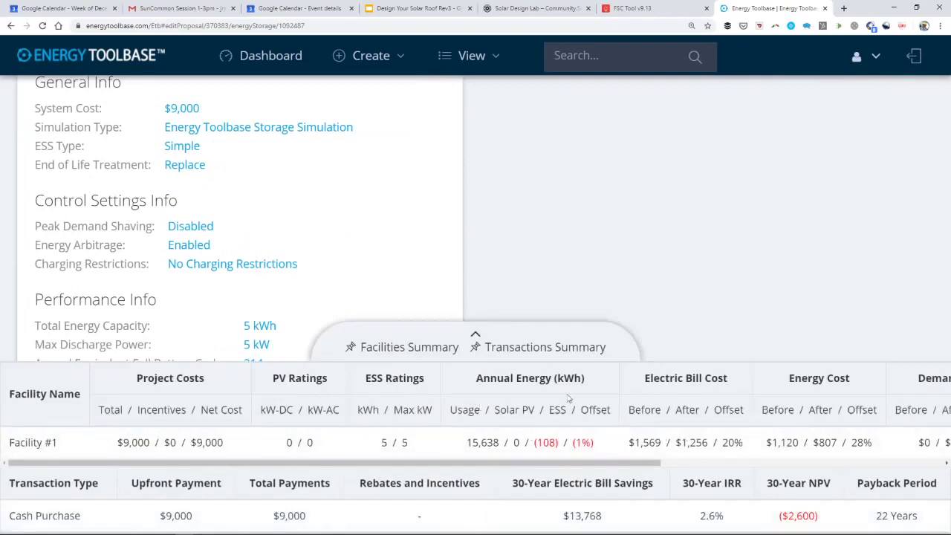
{"action": "scroll", "coordinate": [550, 301], "scroll_direction": "up", "scroll_amount": 2}
{"action": "scroll", "coordinate": [554, 281], "scroll_direction": "up", "scroll_amount": 3}
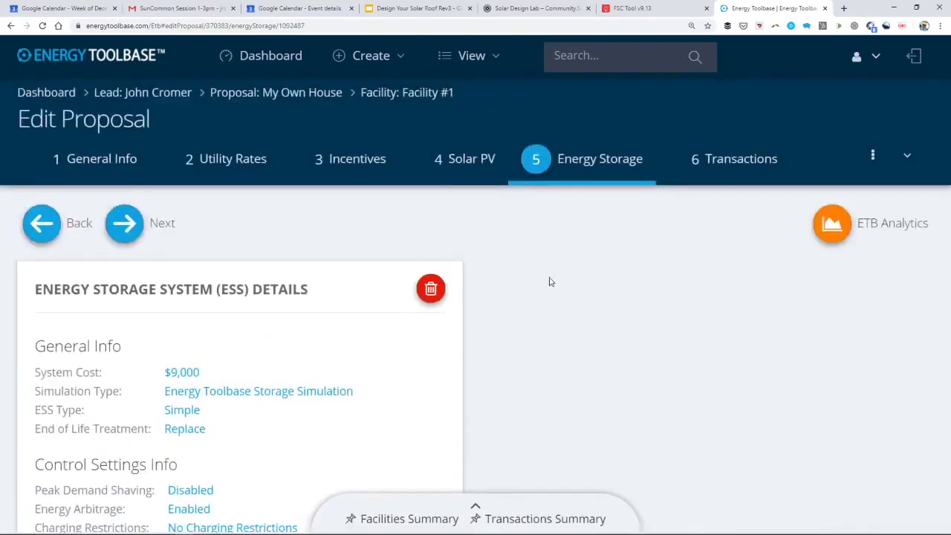
{"action": "scroll", "coordinate": [843, 410], "scroll_direction": "down", "scroll_amount": 3}
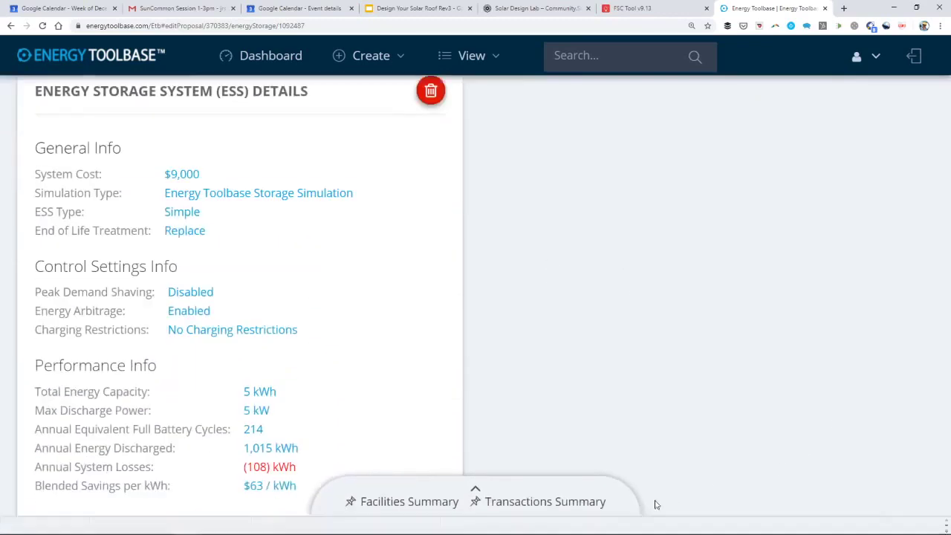
{"action": "mouse_move", "coordinate": [757, 502]}
{"action": "scroll", "coordinate": [676, 300], "scroll_direction": "up", "scroll_amount": 3}
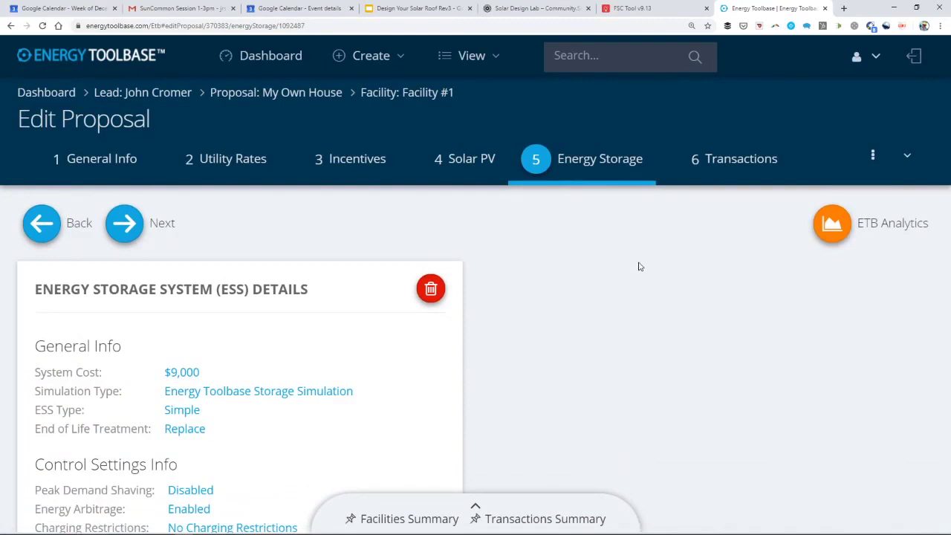
Step: Open the proposal's General Info section and review the customer information, including the tax, discount and electricity cost escalation rates
{"action": "left_click", "coordinate": [99, 161]}
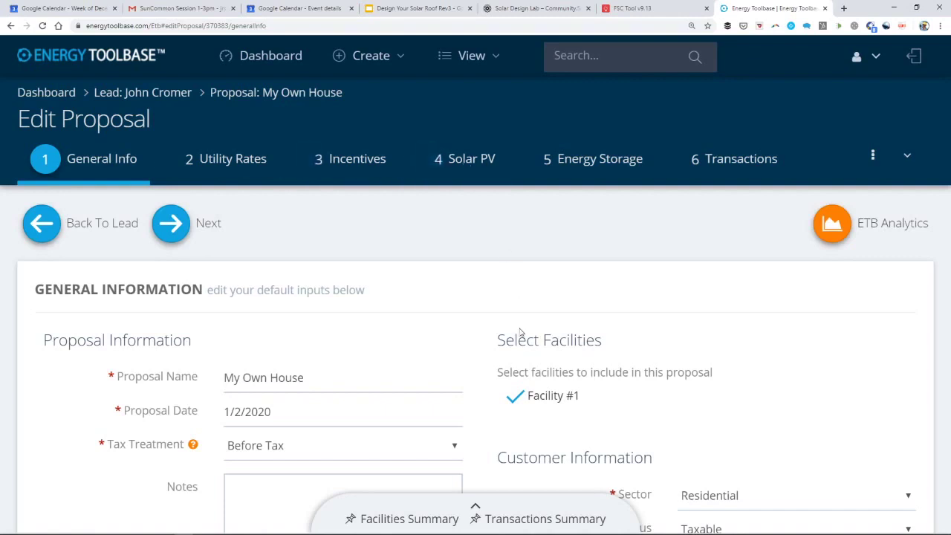
{"action": "scroll", "coordinate": [521, 332], "scroll_direction": "down", "scroll_amount": 4}
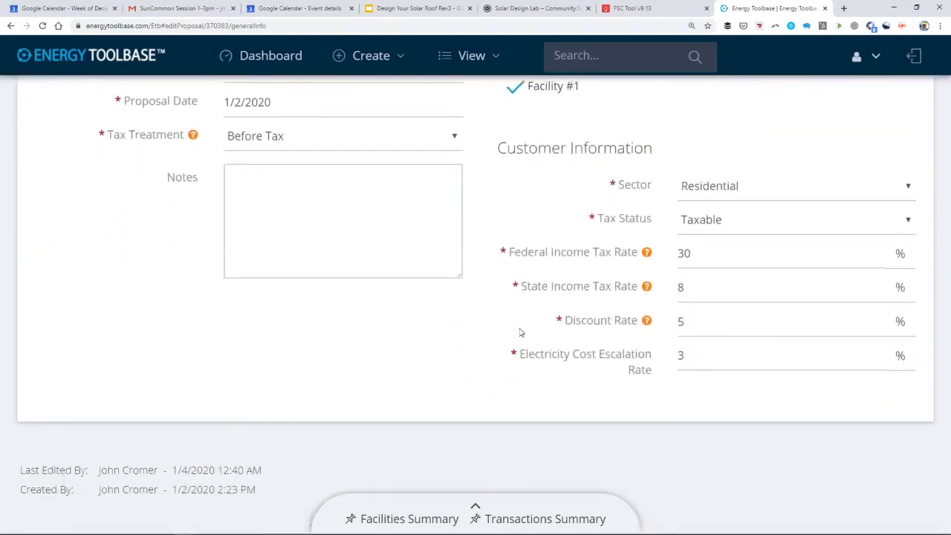
{"action": "scroll", "coordinate": [521, 333], "scroll_direction": "up", "scroll_amount": 4}
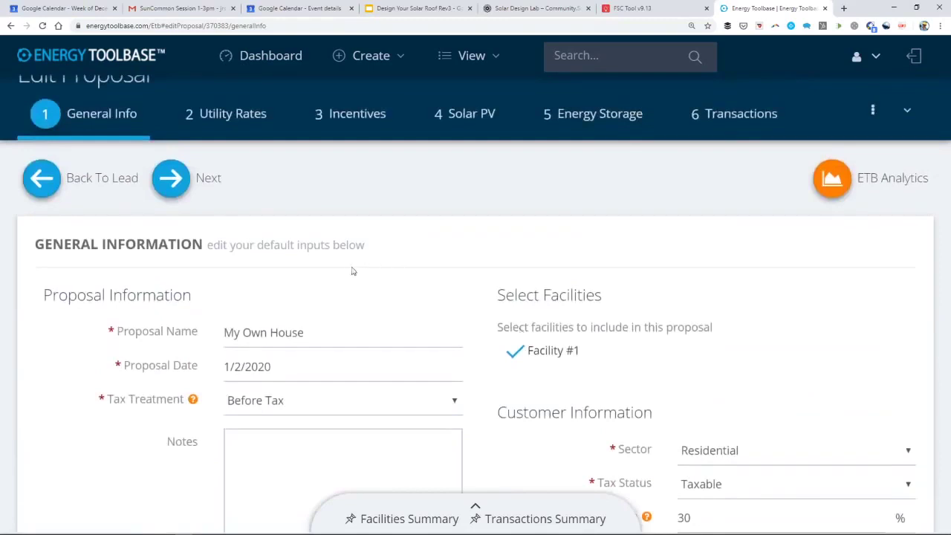
{"action": "scroll", "coordinate": [346, 270], "scroll_direction": "up", "scroll_amount": 1}
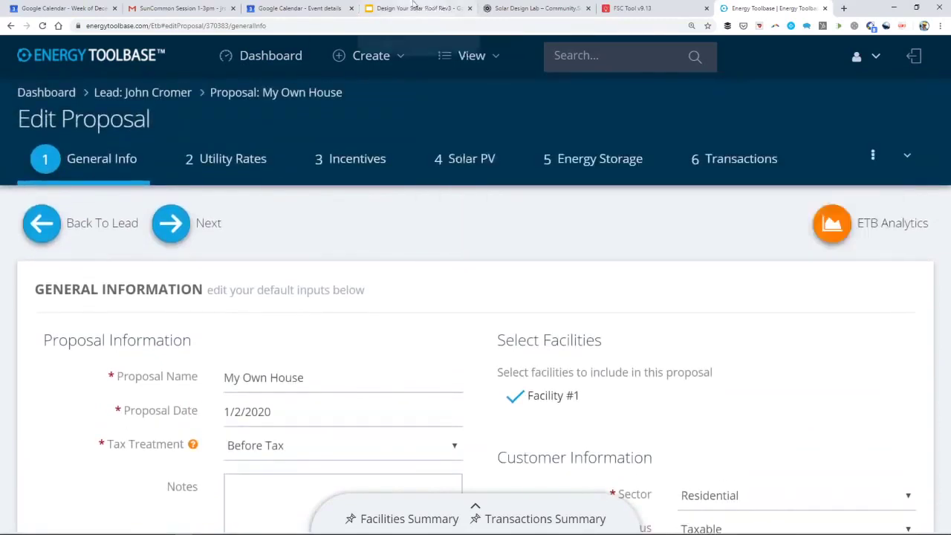
Step: Switch to the Design Your Solar Roof Rev3 presentation in Google Slides and bring up its viewing options at the Design Conclusions slide
{"action": "left_click", "coordinate": [414, 7]}
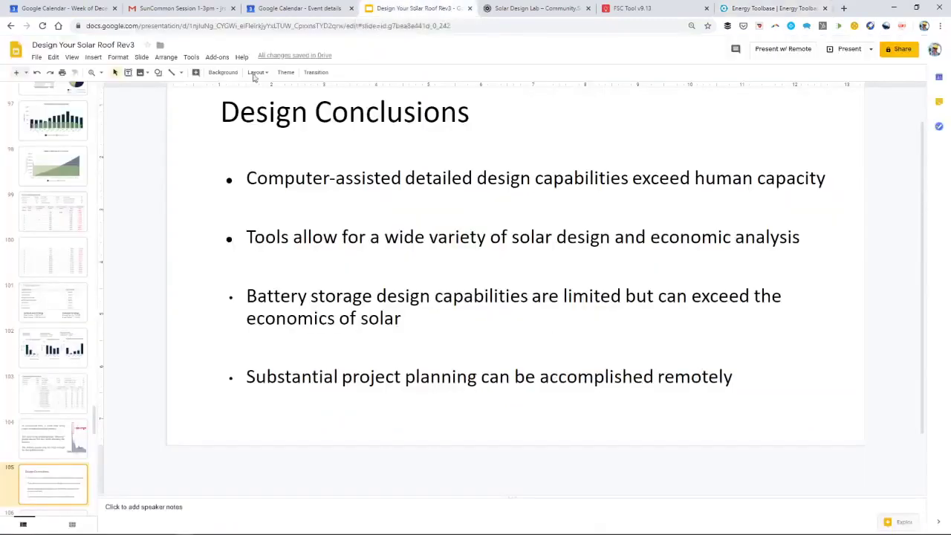
{"action": "left_click", "coordinate": [73, 57]}
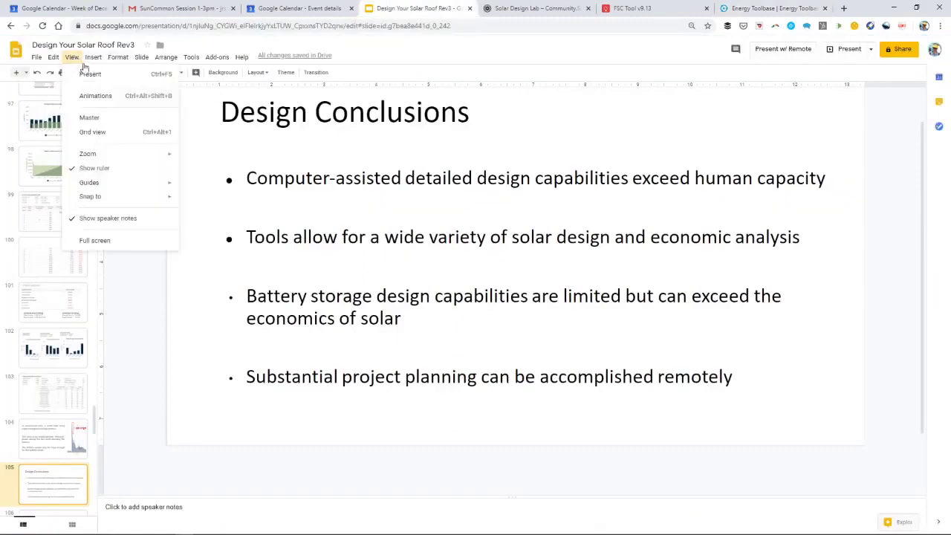